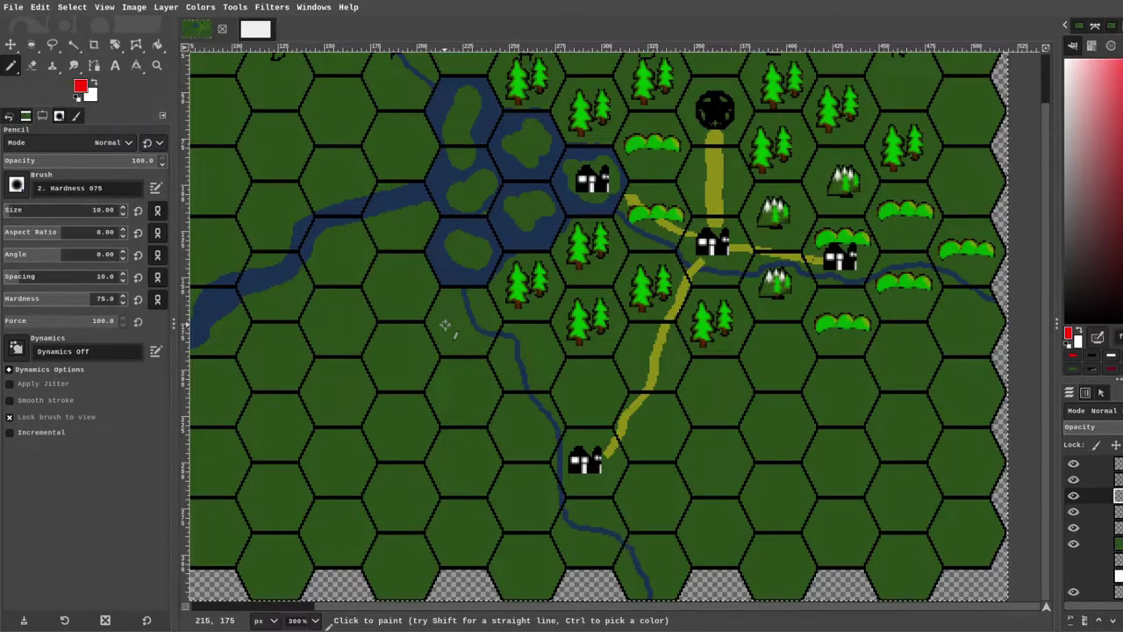
Step: On the top layer, try red strokes by the eastern and southern towns, undoing both
key(Home)
mouse_move(792, 272)
mouse_down()
mouse_move(824, 250)
mouse_move(848, 274)
mouse_up()
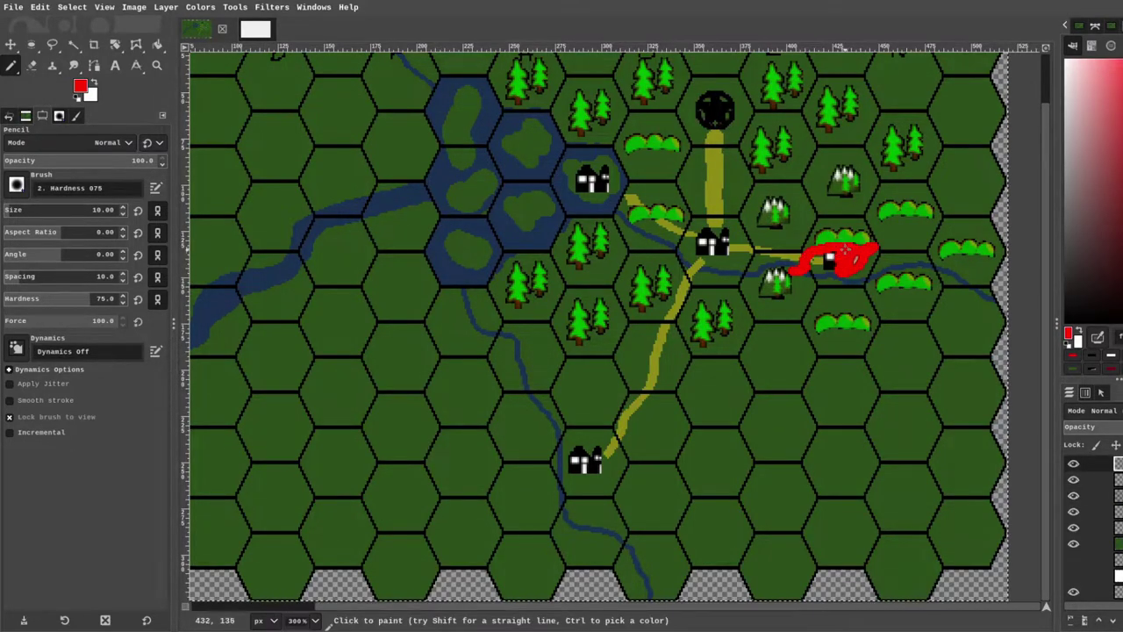
key(ctrl+z)
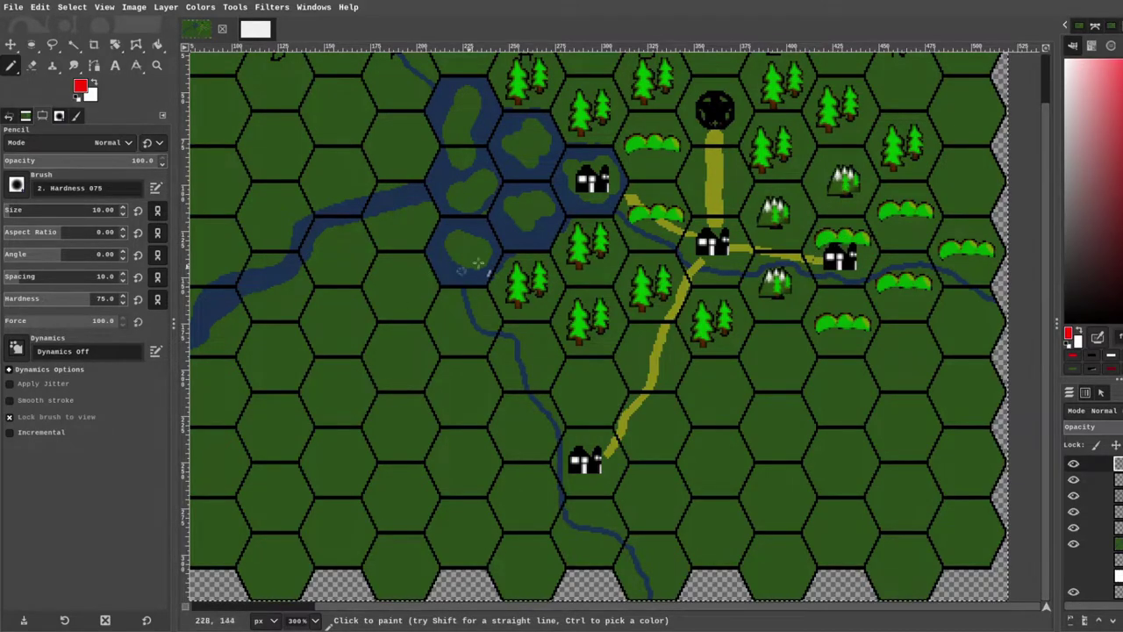
drag(842, 174, 836, 178)
scroll(837, 176, up, 5)
scroll(837, 176, right, 3)
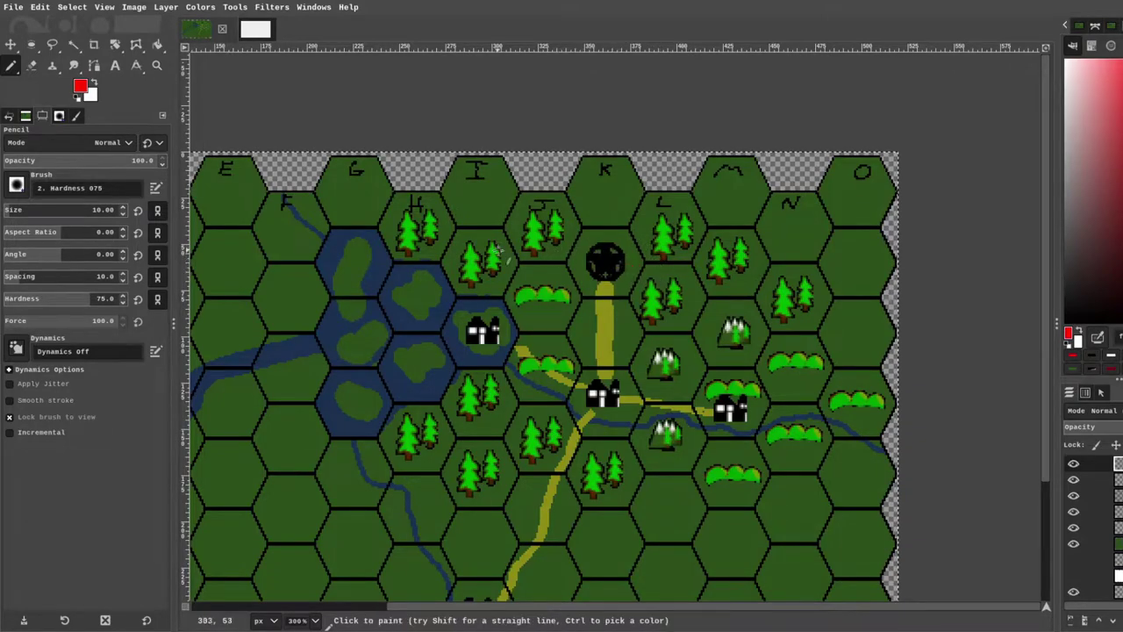
scroll(507, 255, down, 4)
scroll(544, 201, left, 1)
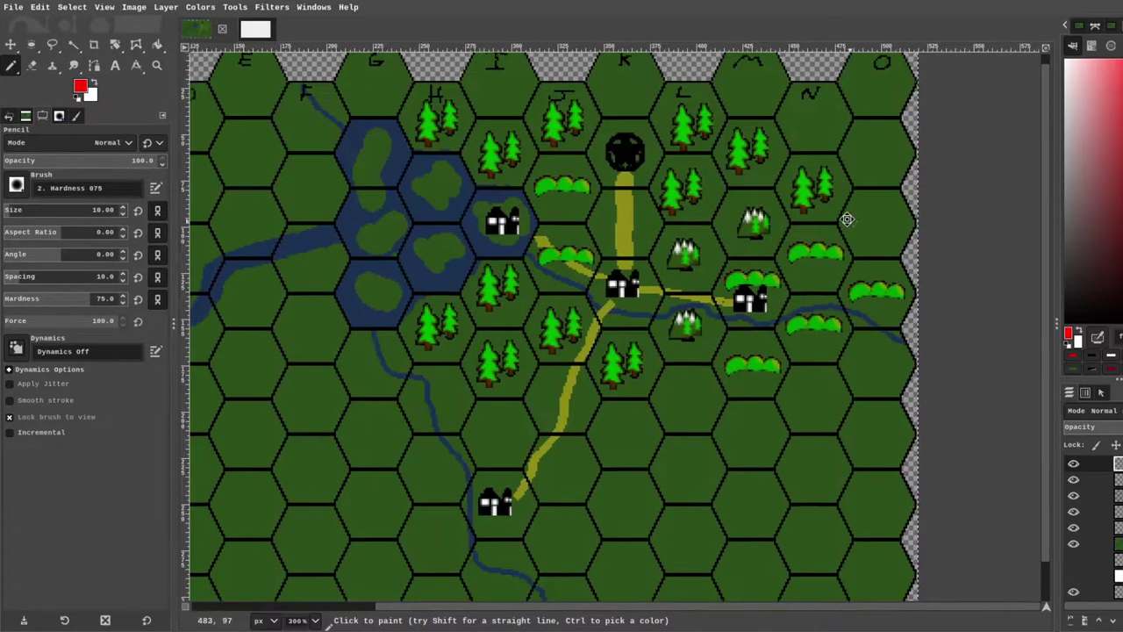
scroll(848, 220, right, 5)
drag(400, 518, 367, 515)
key(ctrl+z)
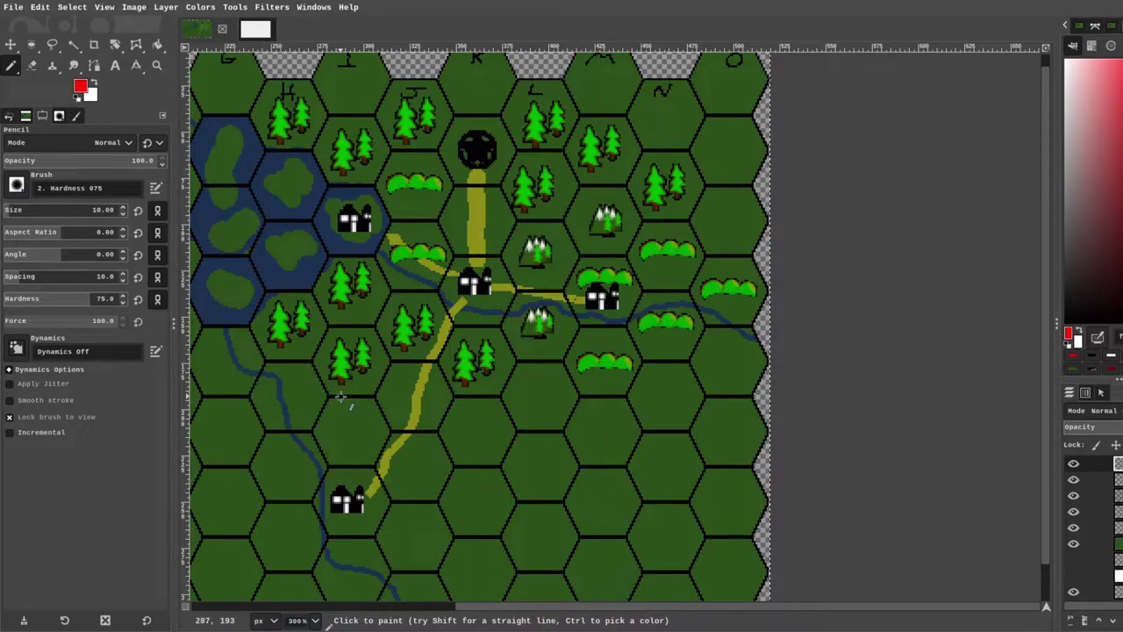
Step: Look over the hex map and try a red circle in the western river hex, then undo it
drag(441, 423, 558, 413)
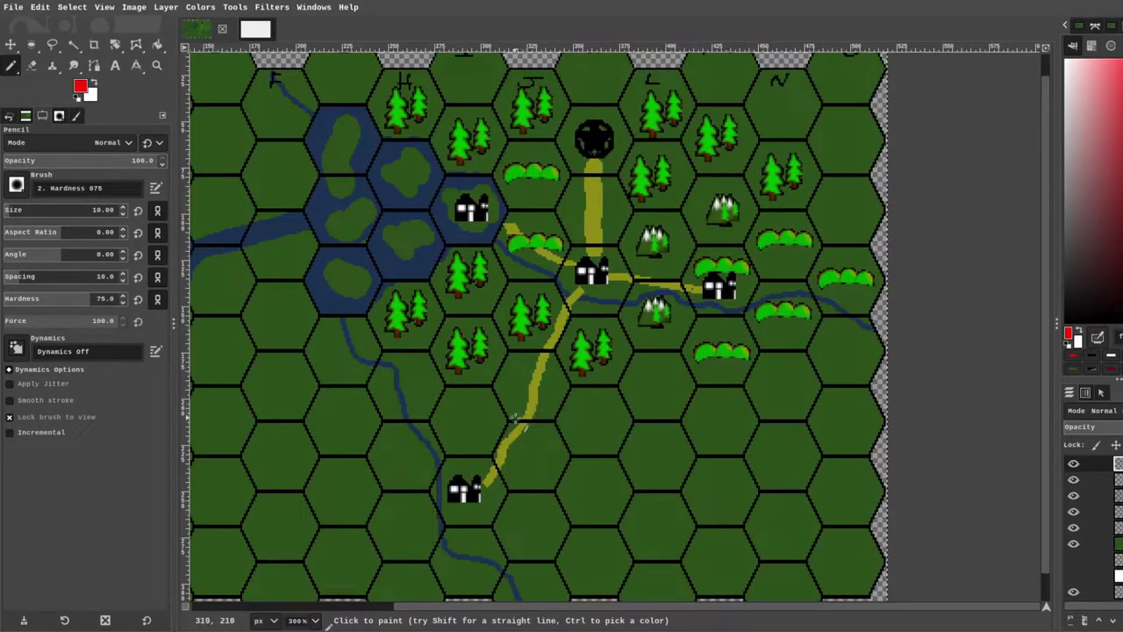
drag(494, 396, 528, 397)
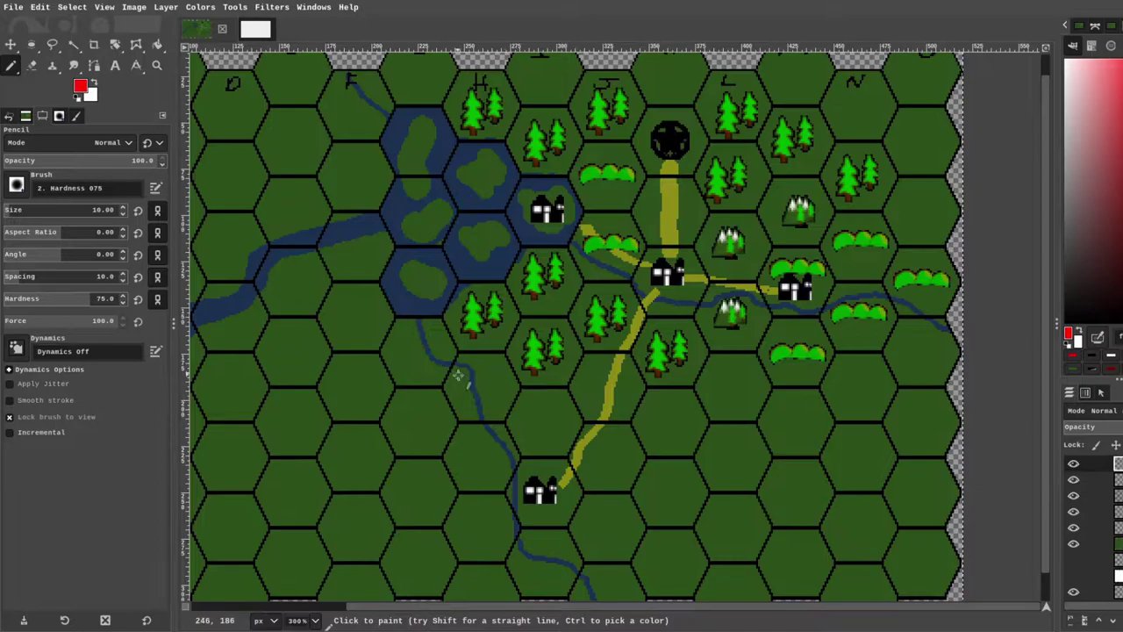
scroll(584, 461, down, 2)
scroll(584, 462, right, 1)
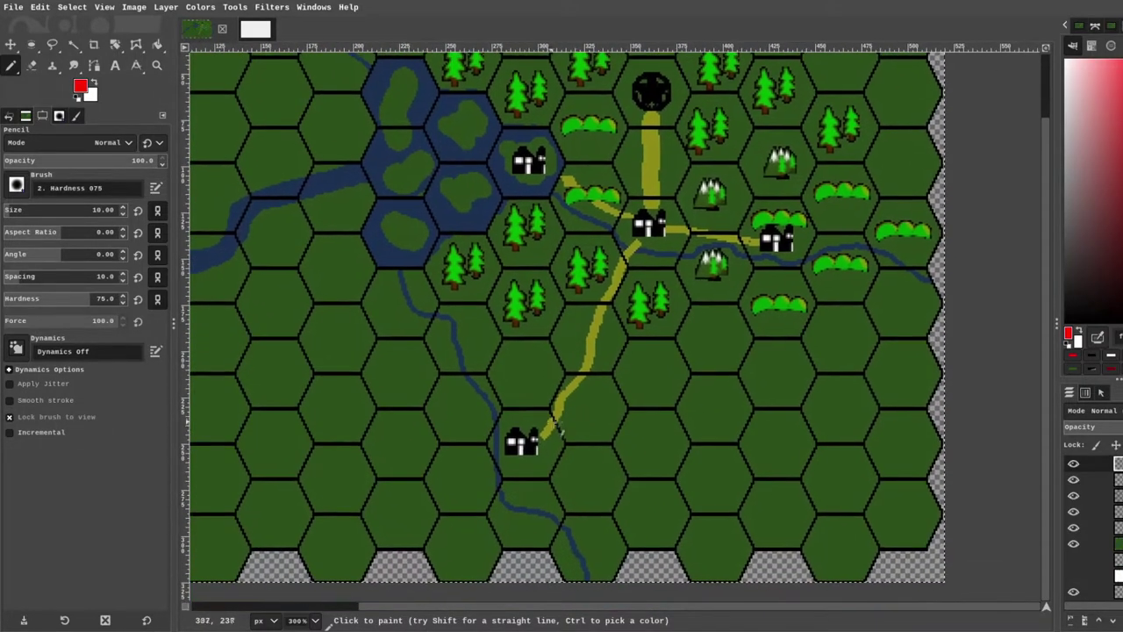
scroll(472, 437, up, 1)
scroll(472, 437, left, 3)
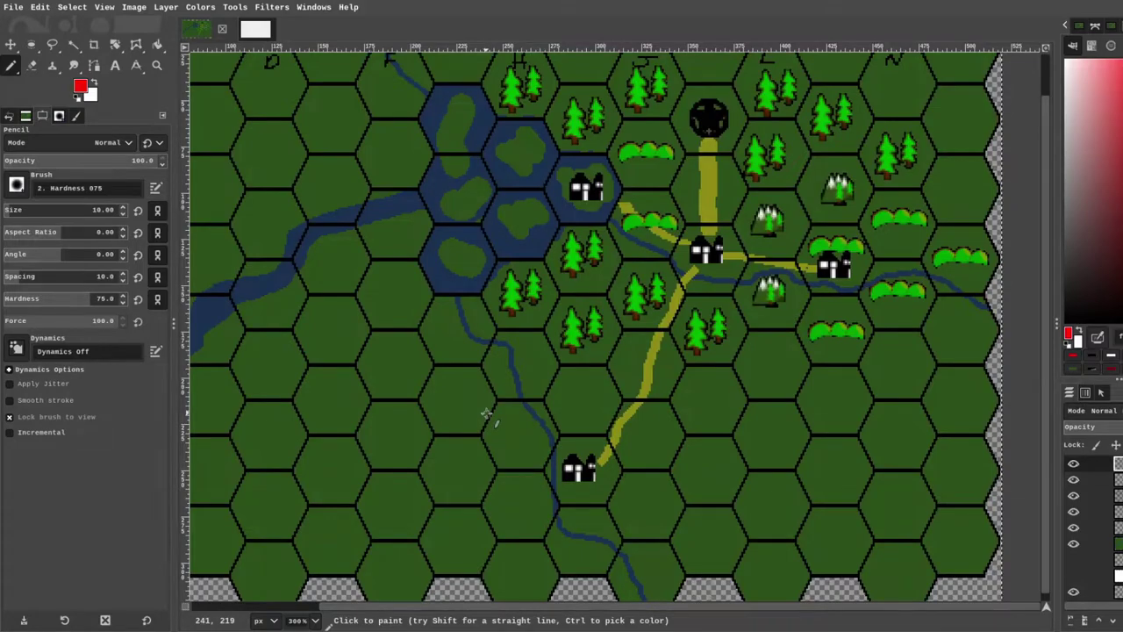
scroll(491, 412, up, 1)
scroll(491, 413, left, 1)
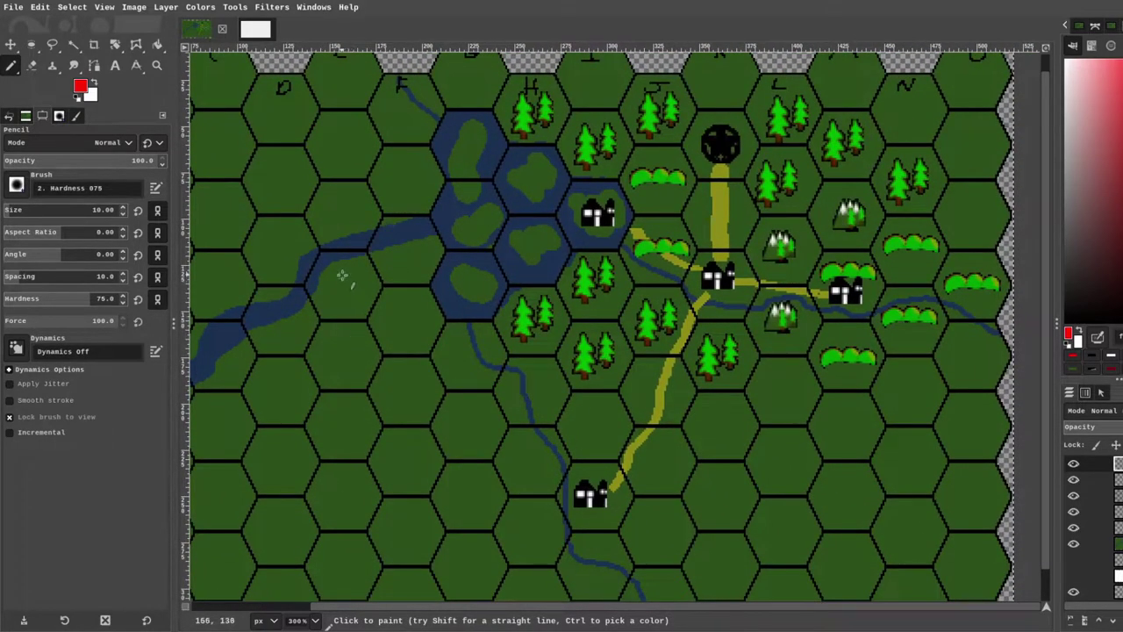
mouse_move(349, 275)
mouse_down()
mouse_move(360, 277)
mouse_move(339, 275)
mouse_up()
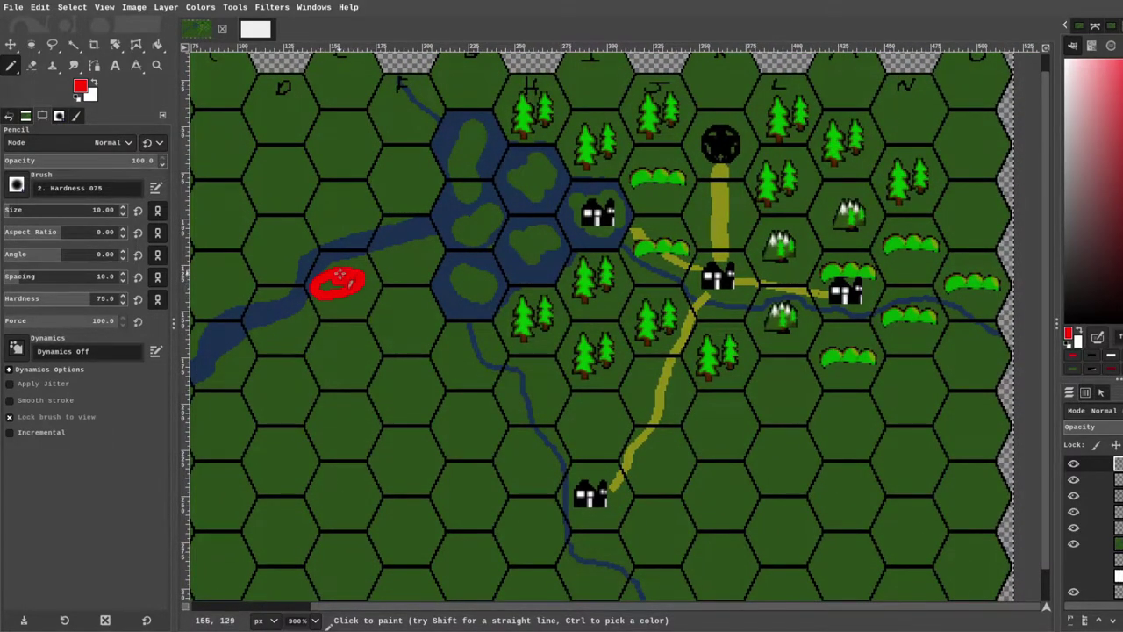
key(ctrl+z)
drag(461, 331, 394, 274)
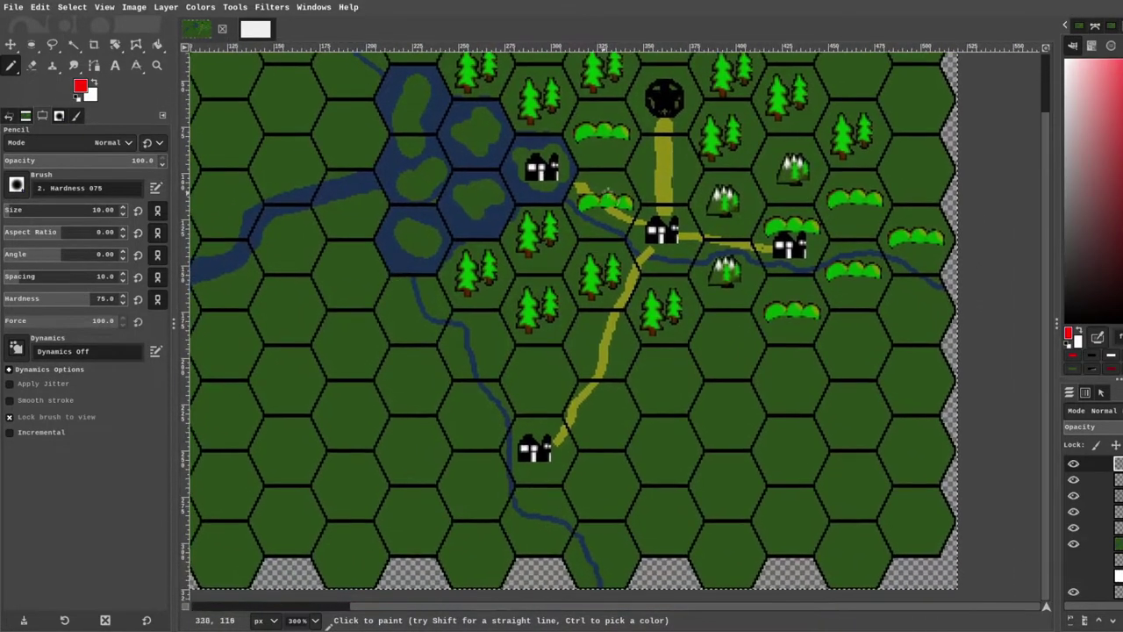
drag(570, 289, 593, 240)
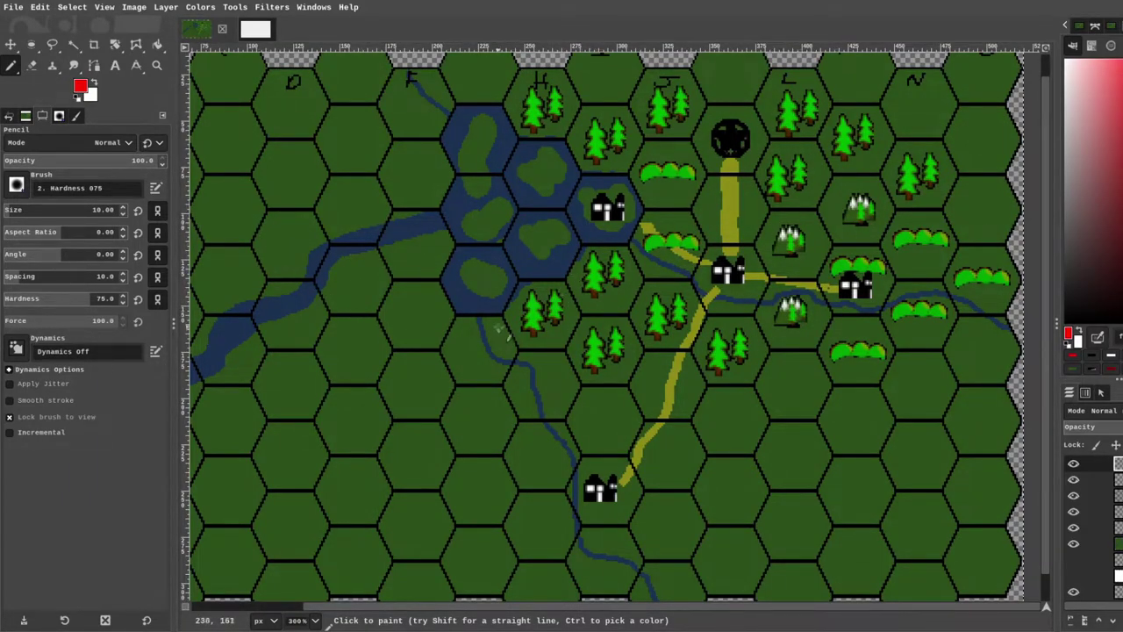
Step: Mark a red dot in the western river hex and draw the red route from the lair to the eastern town
click(360, 279)
mouse_move(850, 257)
mouse_down()
mouse_move(818, 174)
mouse_move(762, 145)
mouse_move(710, 195)
mouse_move(697, 326)
mouse_move(612, 455)
mouse_up()
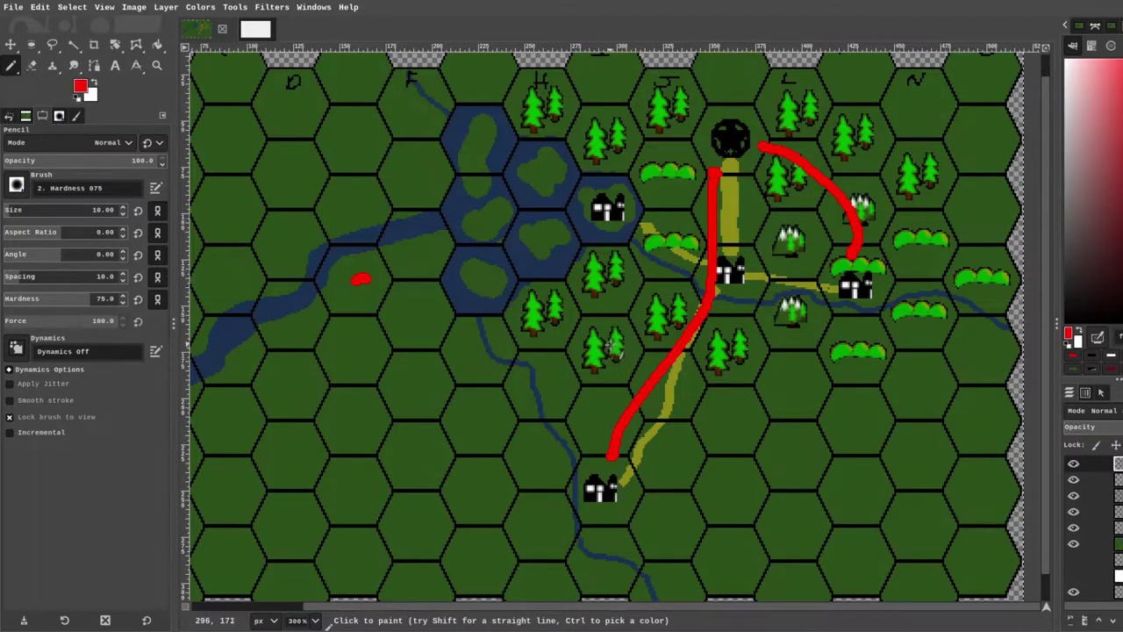
scroll(579, 343, down, 1)
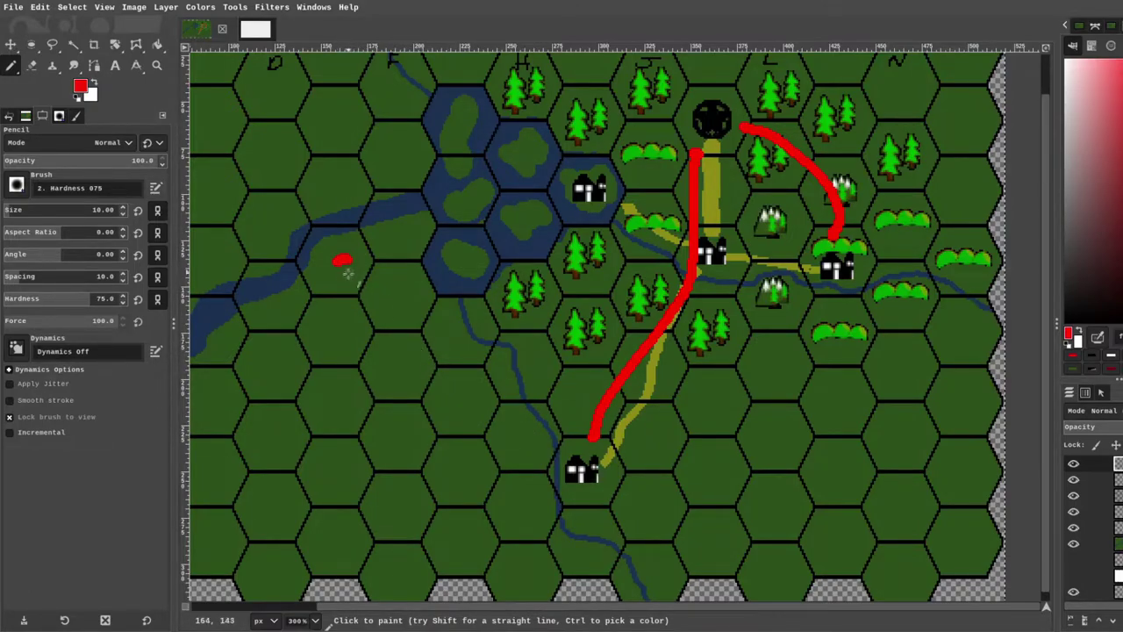
scroll(545, 279, down, 1)
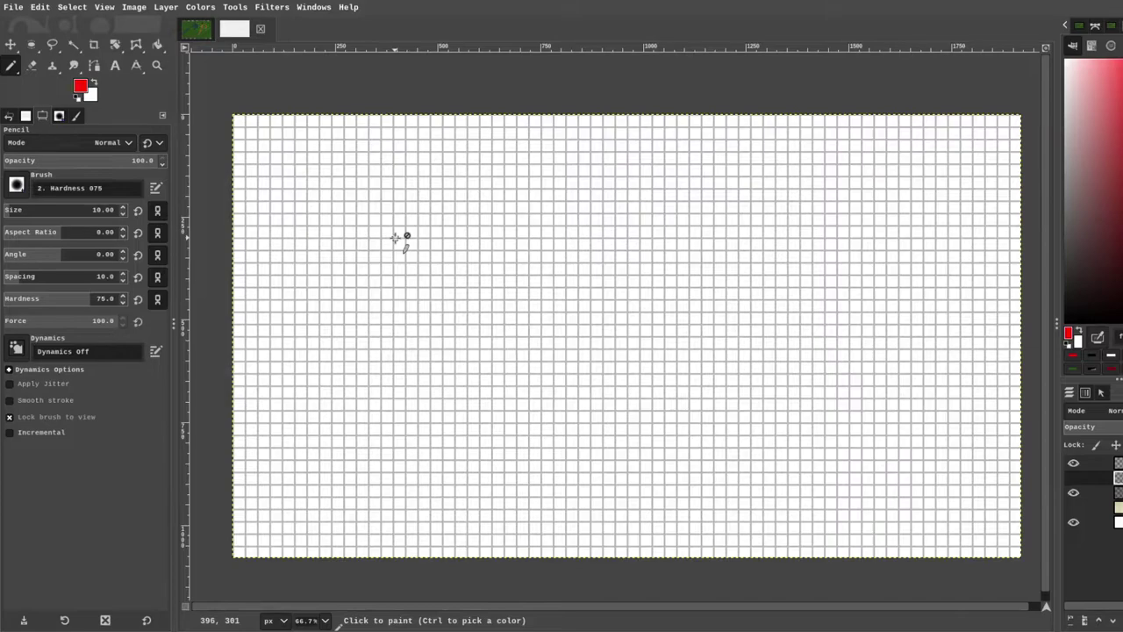
Step: Make the parchment texture layer and the second layer visible in the Layers dock
click(1073, 509)
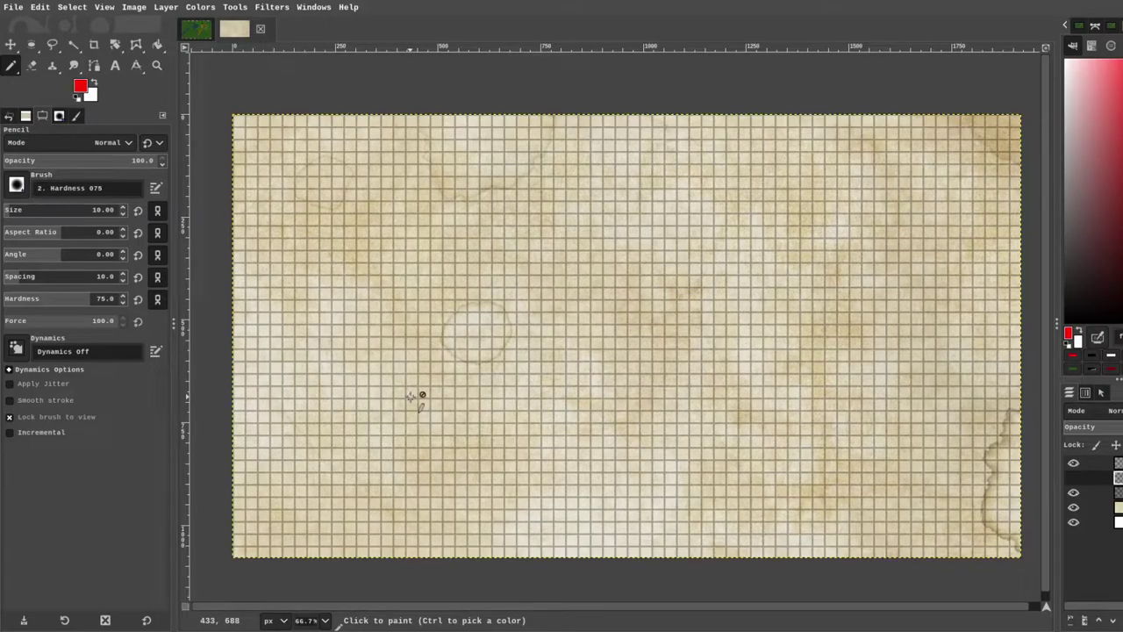
click(1073, 477)
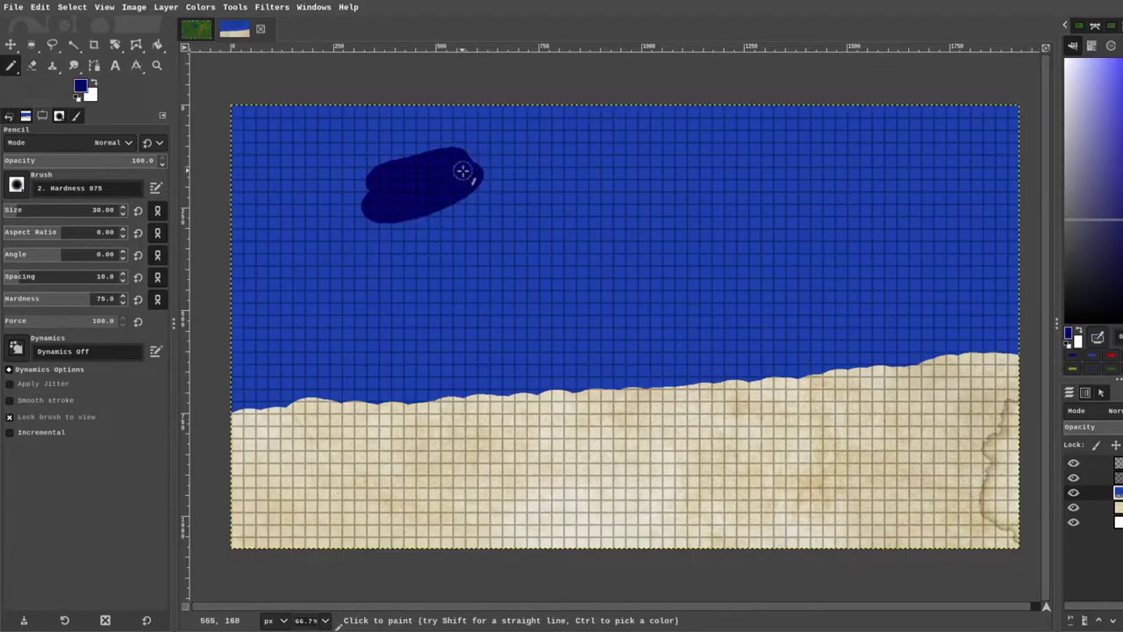
Step: Paint a dark blue deep-water patch in the upper-left sea, then set the paint colour to green
mouse_move(464, 168)
mouse_down()
mouse_move(434, 183)
mouse_move(445, 204)
mouse_move(388, 197)
mouse_move(402, 196)
mouse_move(410, 218)
mouse_move(454, 213)
mouse_move(436, 230)
mouse_move(412, 235)
mouse_move(408, 209)
mouse_move(383, 197)
mouse_up()
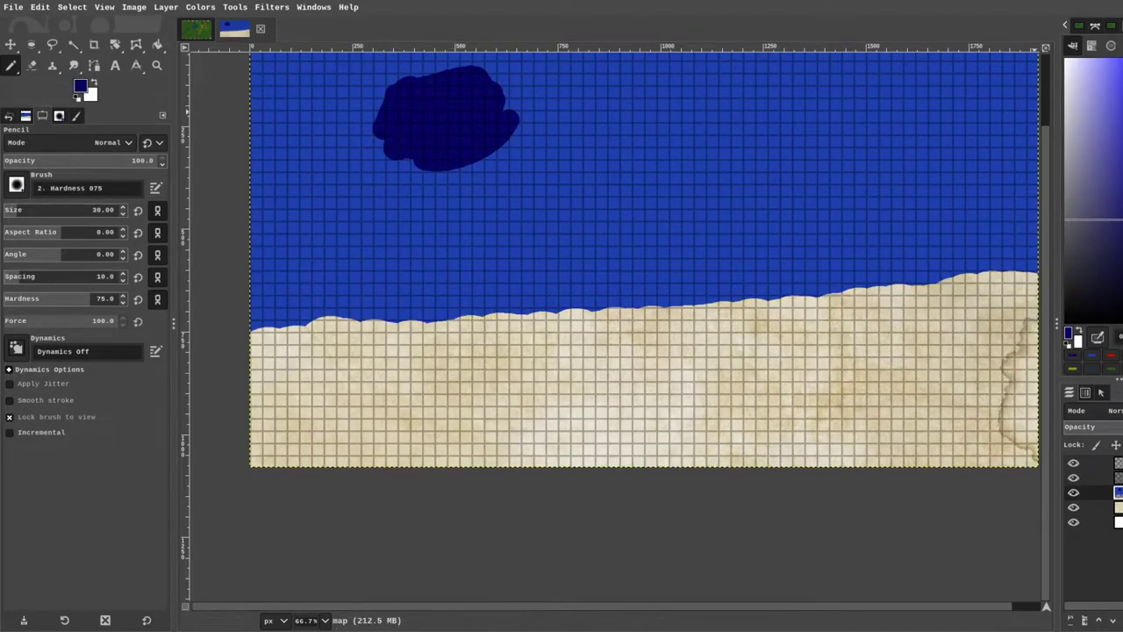
click(1097, 218)
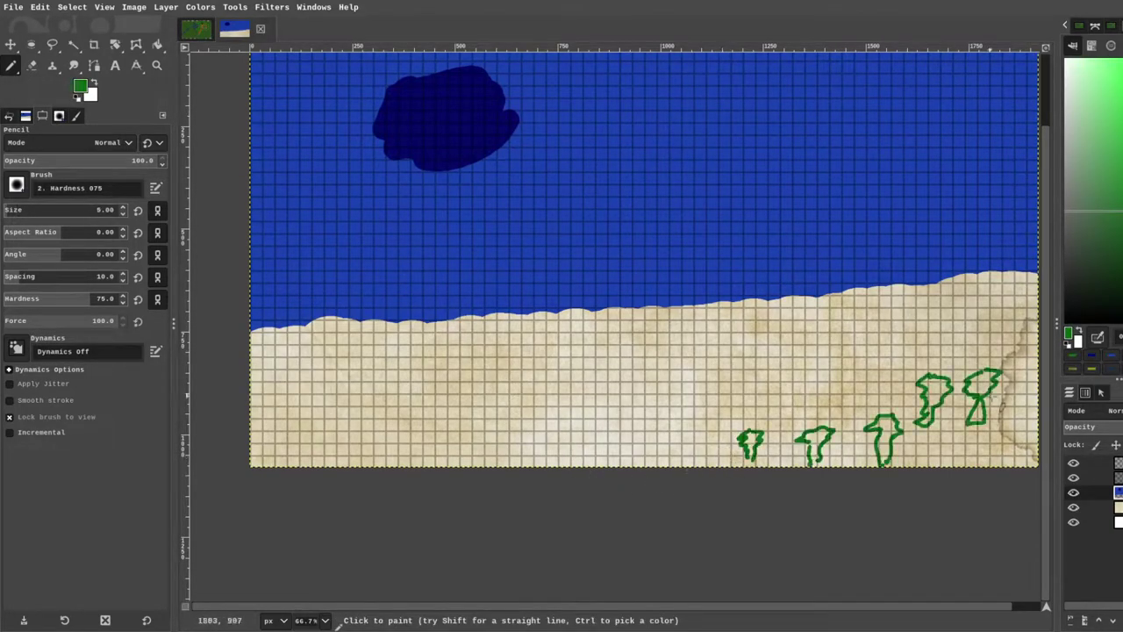
Step: Redraw the fifth tree's trunk, begin a sixth tree on the shore, and return to hard-edged drawing
key(ctrl+z)
drag(974, 397, 984, 431)
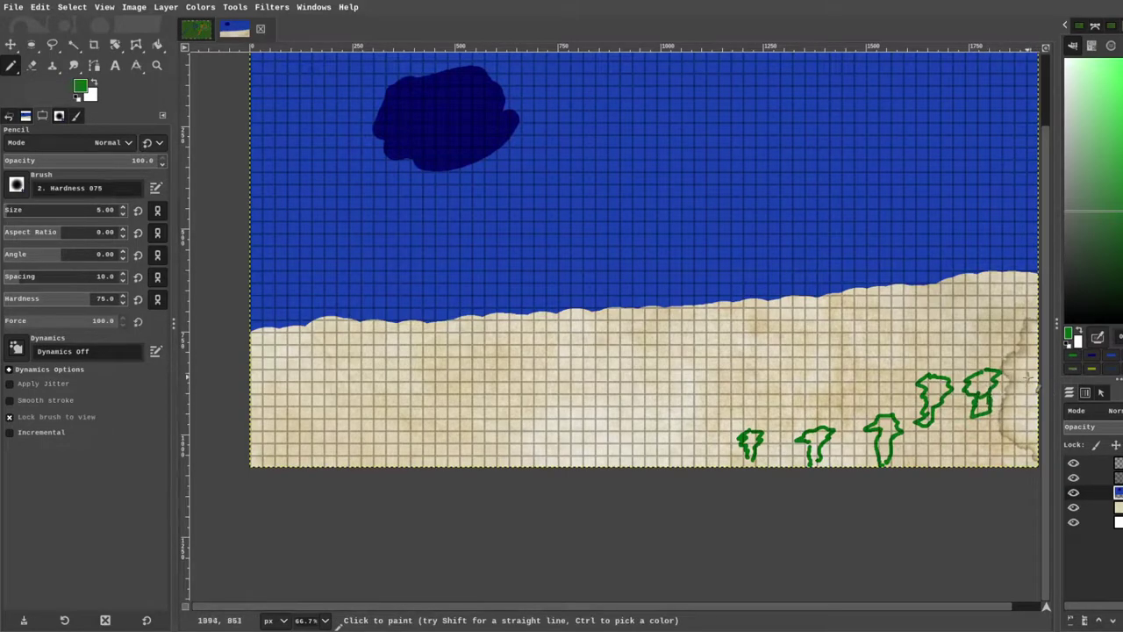
mouse_move(1035, 381)
mouse_down()
mouse_move(1015, 369)
mouse_move(1030, 400)
mouse_move(1041, 397)
mouse_move(1021, 414)
mouse_move(1035, 388)
mouse_up()
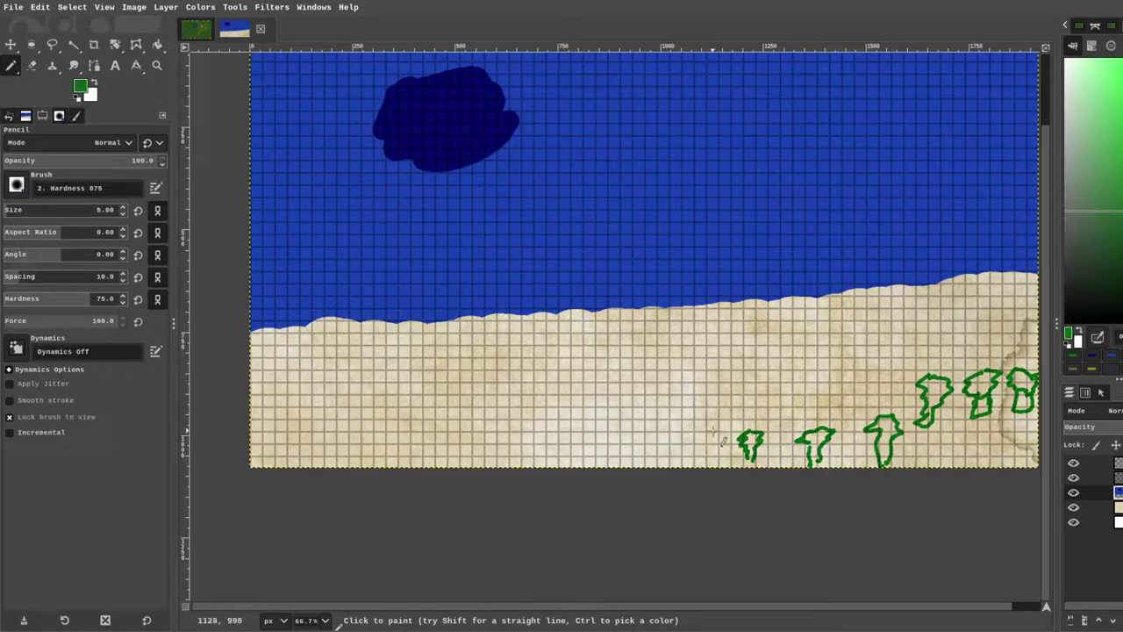
scroll(808, 425, right, 2)
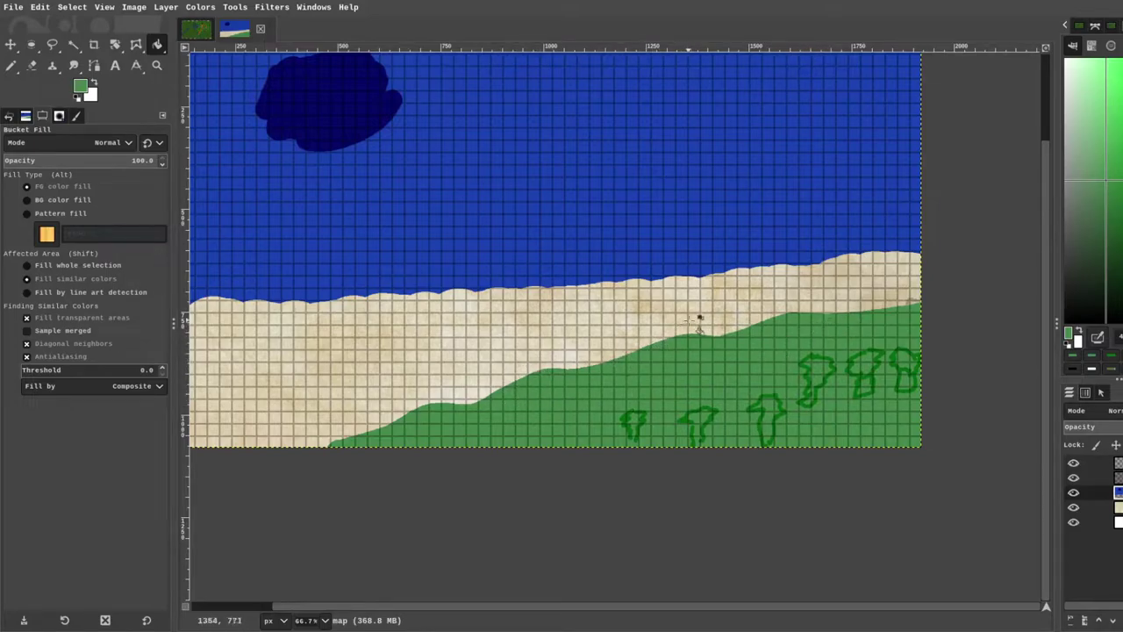
key(n)
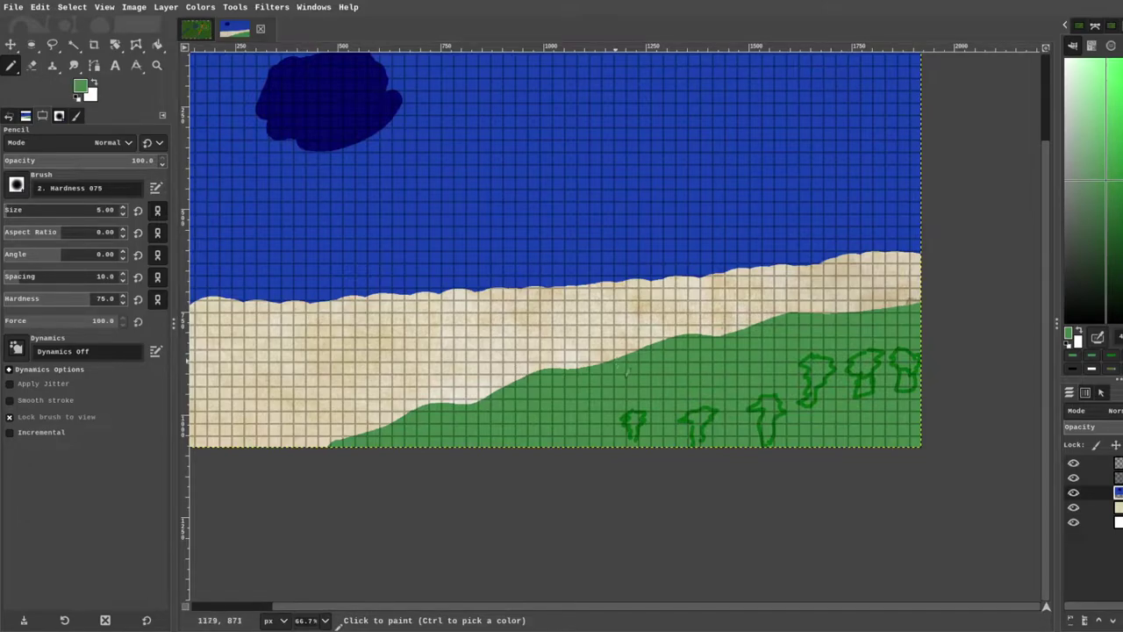
drag(615, 360, 562, 439)
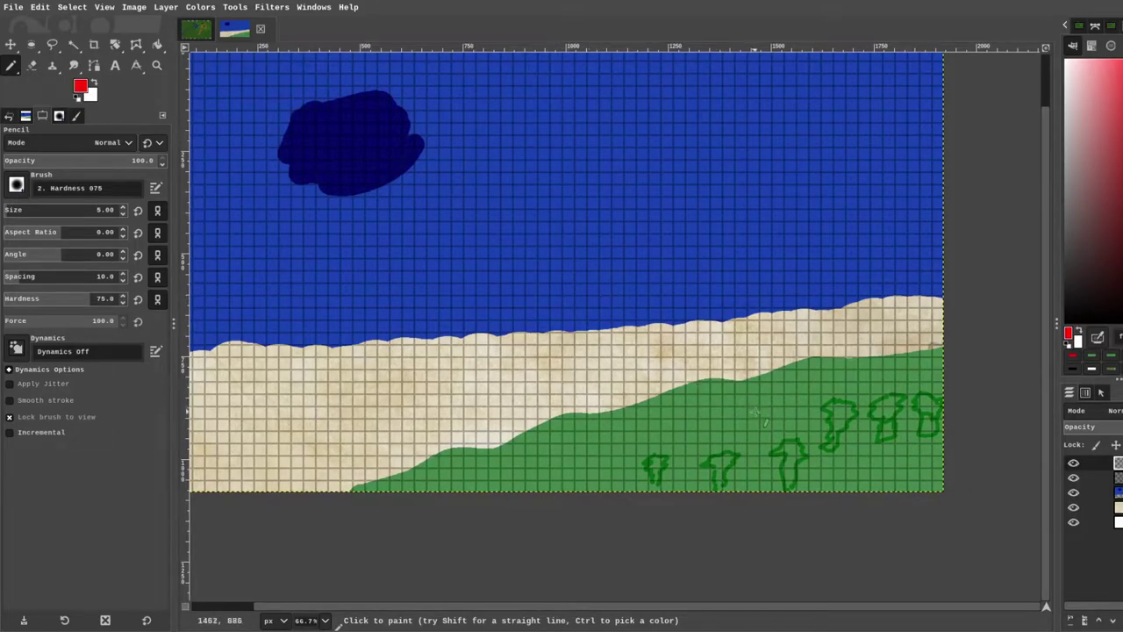
Step: Draw circled red 1, 2 and 3 on the grass, sand and dark cloud, then save kappa_hideout.xcf
drag(718, 413, 713, 426)
mouse_move(721, 384)
mouse_down()
mouse_move(688, 414)
mouse_move(718, 383)
mouse_up()
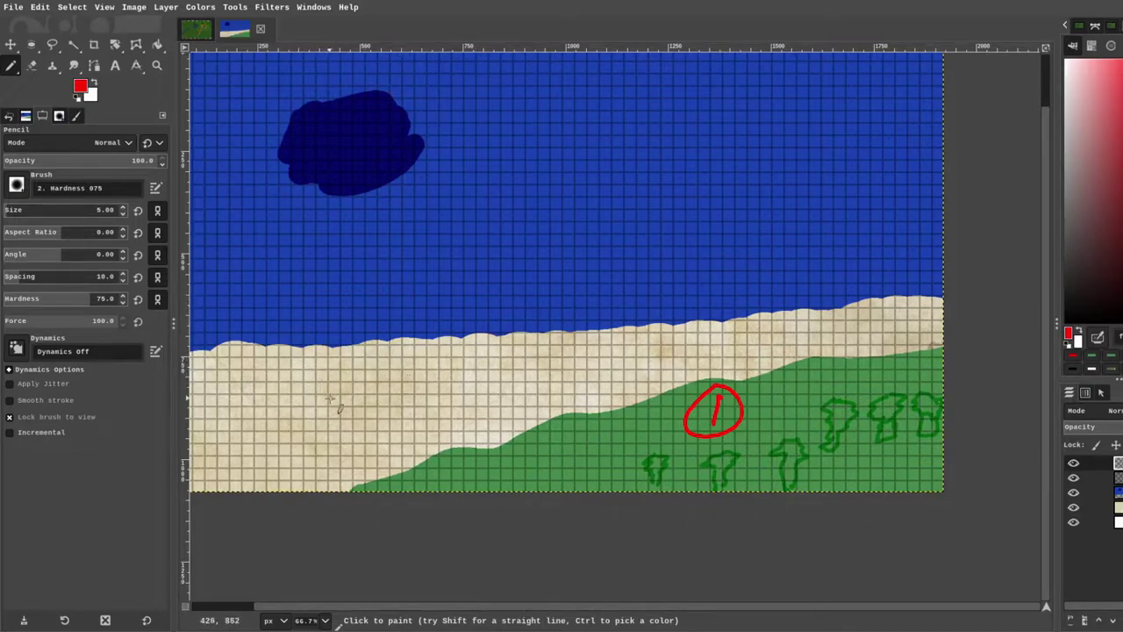
mouse_move(290, 363)
mouse_down()
mouse_move(296, 383)
mouse_move(317, 391)
mouse_move(282, 356)
mouse_up()
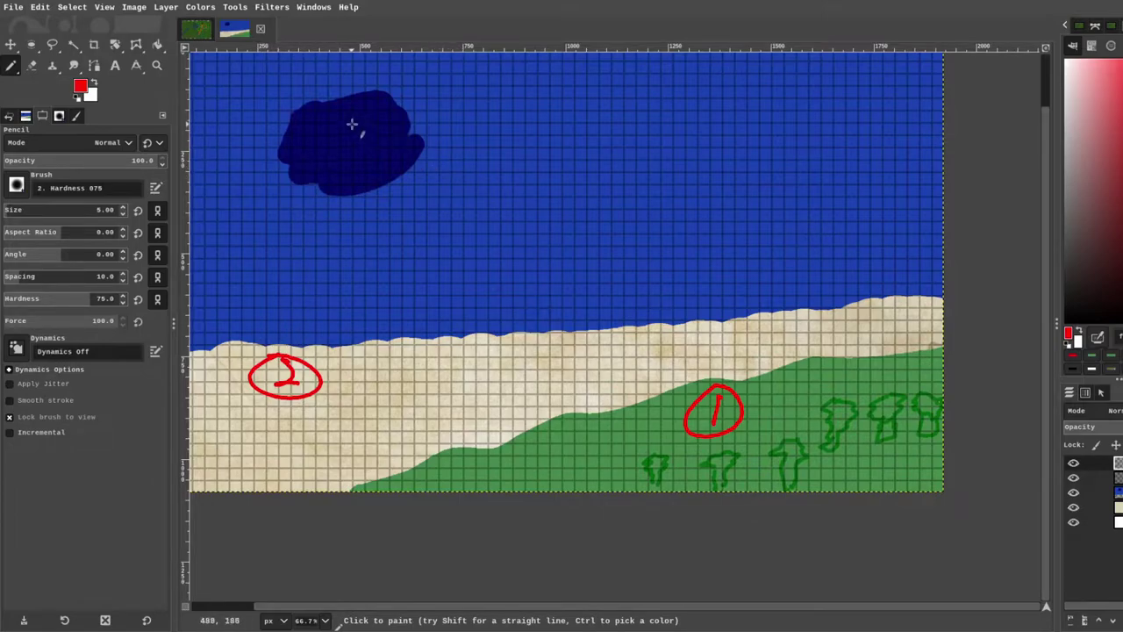
mouse_move(351, 123)
mouse_down()
mouse_move(360, 133)
mouse_move(349, 156)
mouse_move(373, 120)
mouse_move(363, 179)
mouse_up()
key(ctrl+z)
scroll(377, 208, up, 1)
scroll(377, 208, left, 1)
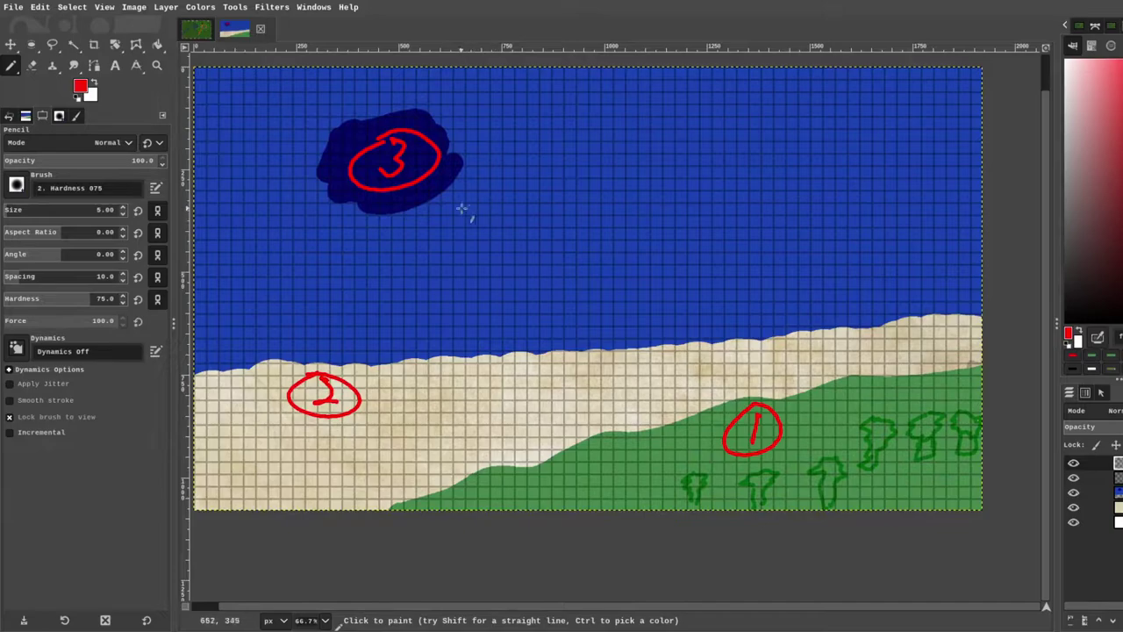
key(ctrl+s)
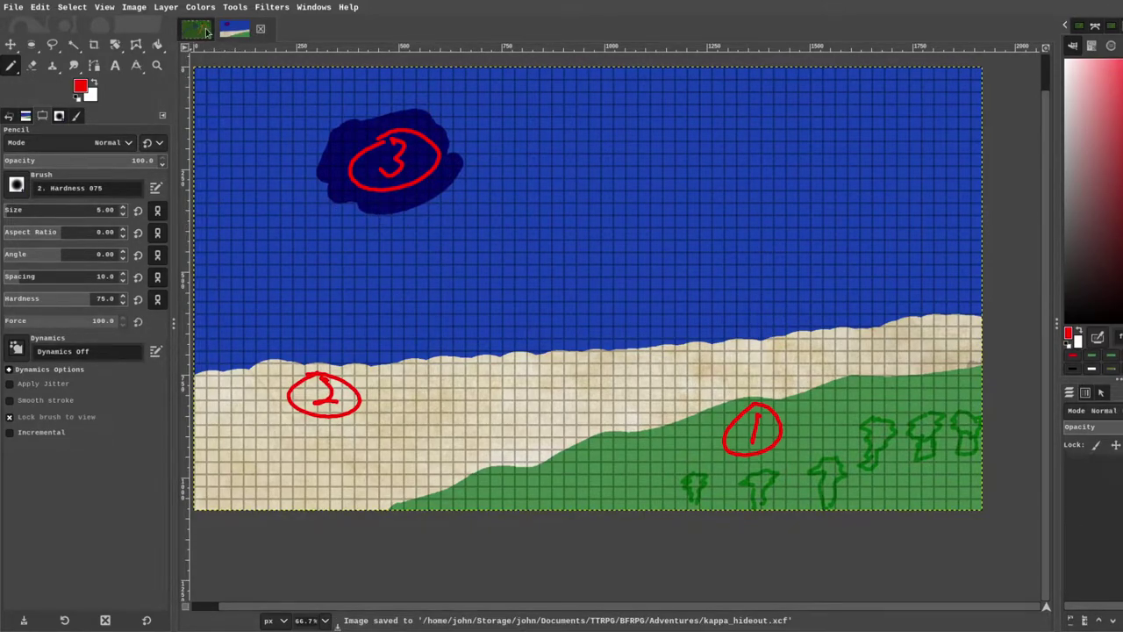
Step: On the hex map, clear the selection and pick the wooded_mountain brush at size 75
click(197, 29)
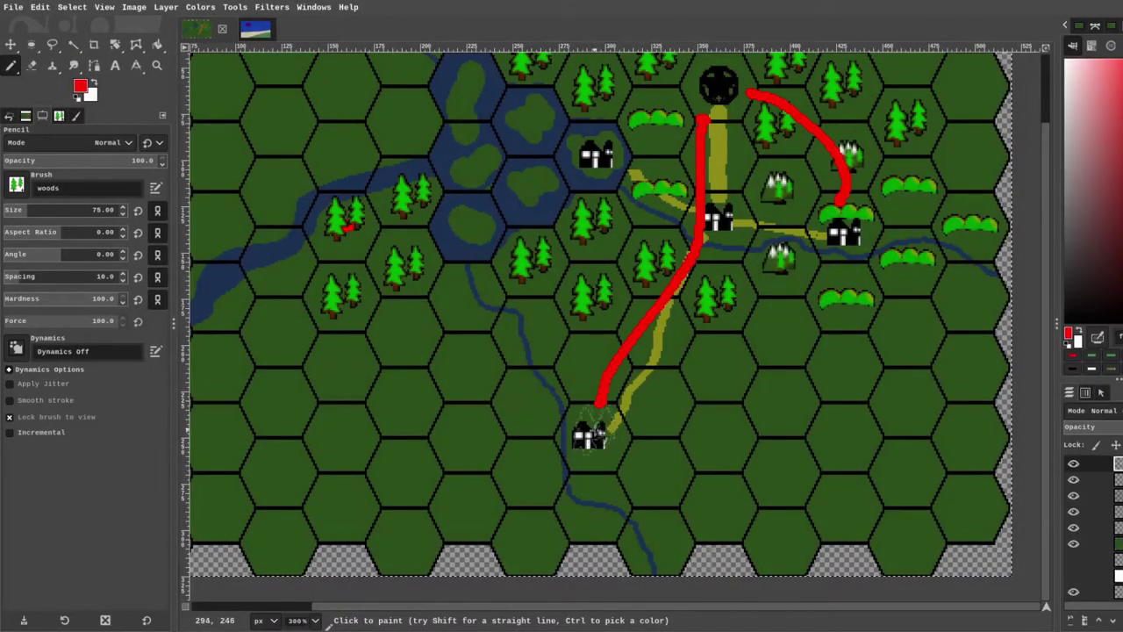
key(ctrl+shift+a)
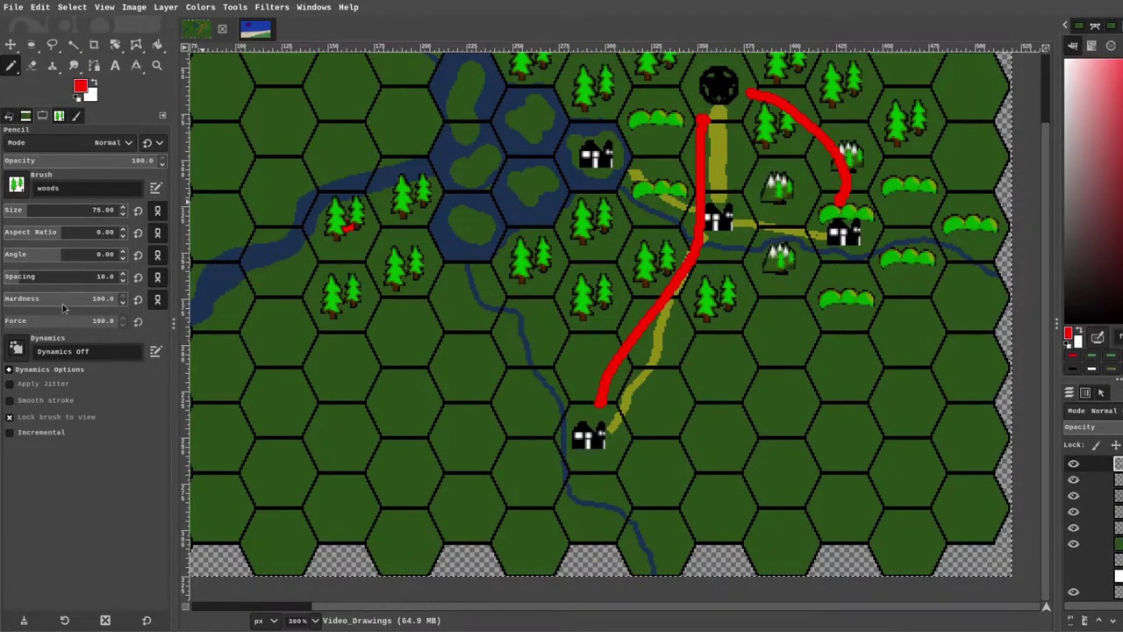
key(comma)
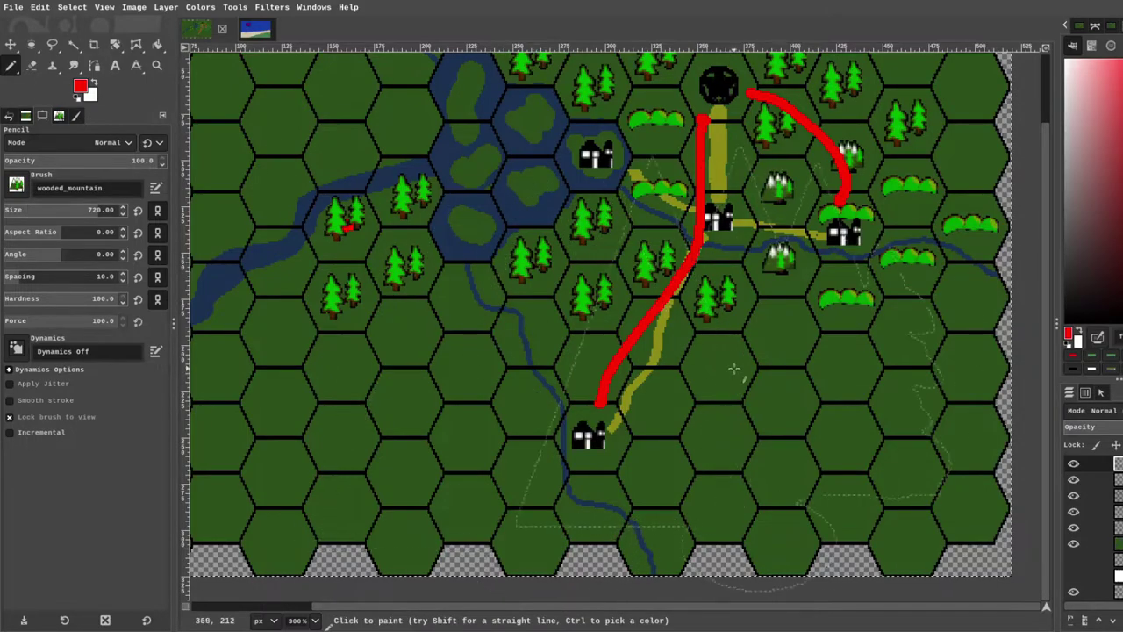
click(112, 208)
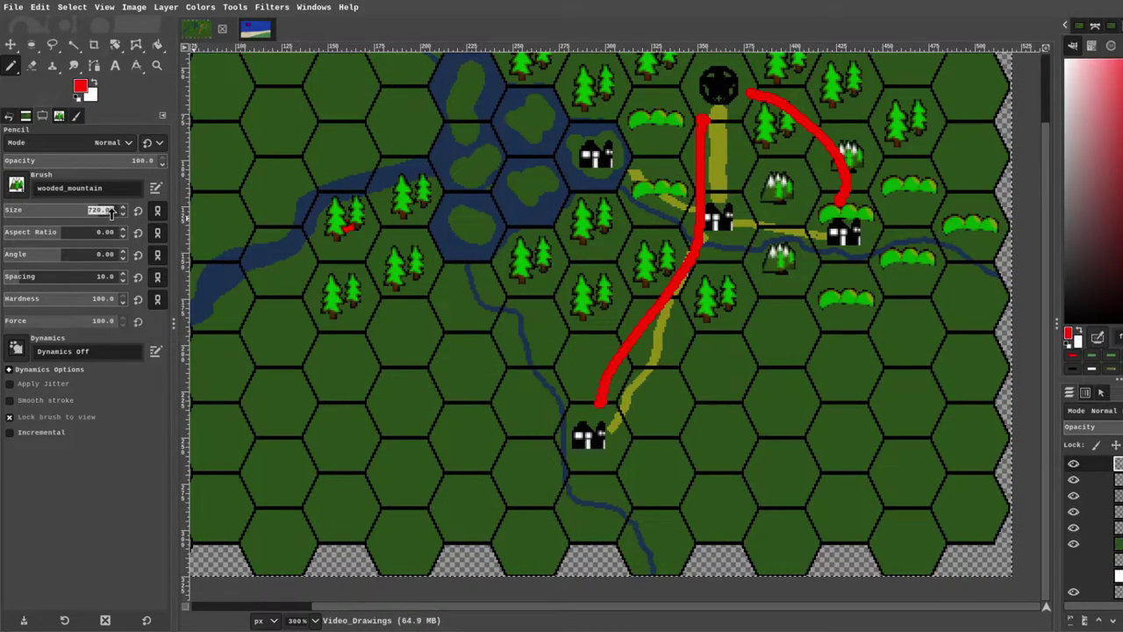
text(75)
key(Return)
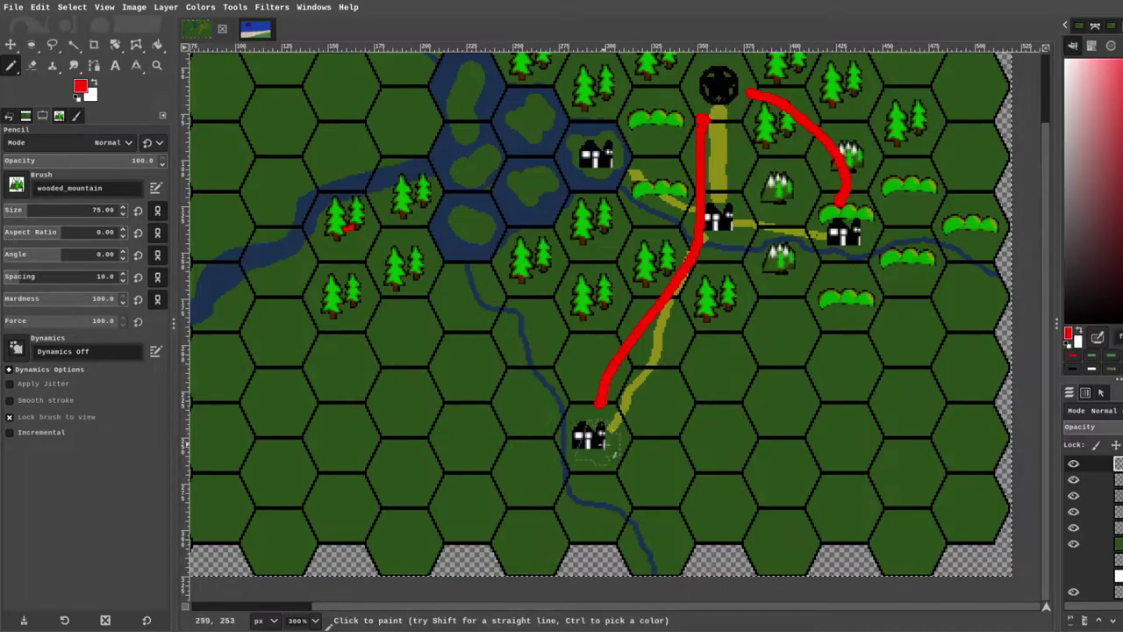
Step: Stamp wooded mountains into six hexes above, below, left and southwest of the southern village
click(593, 364)
click(656, 468)
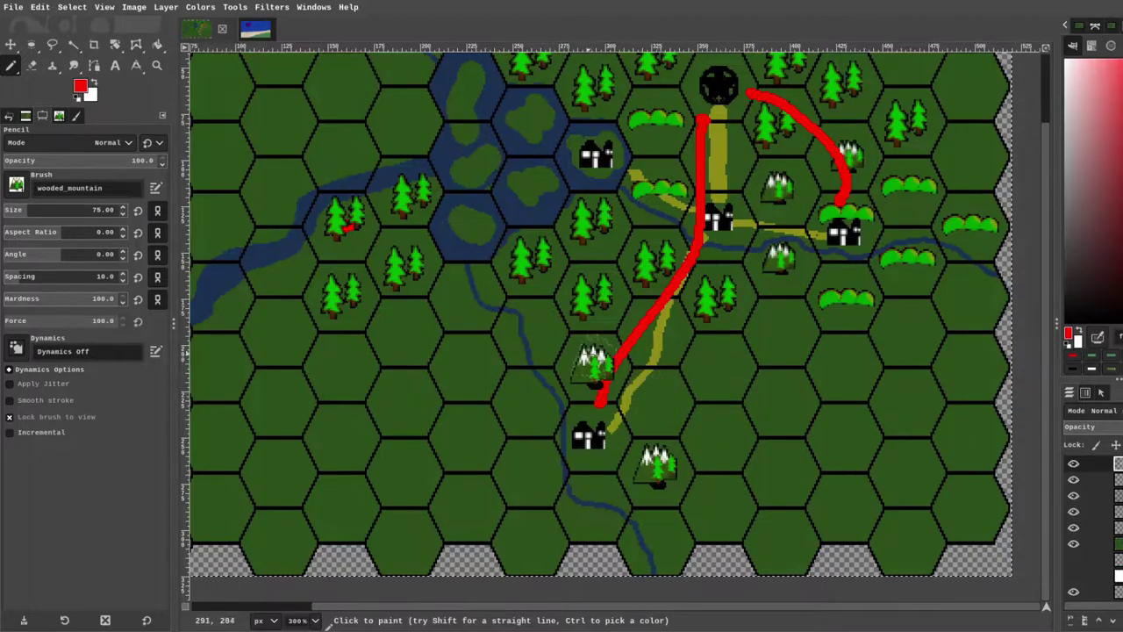
click(534, 328)
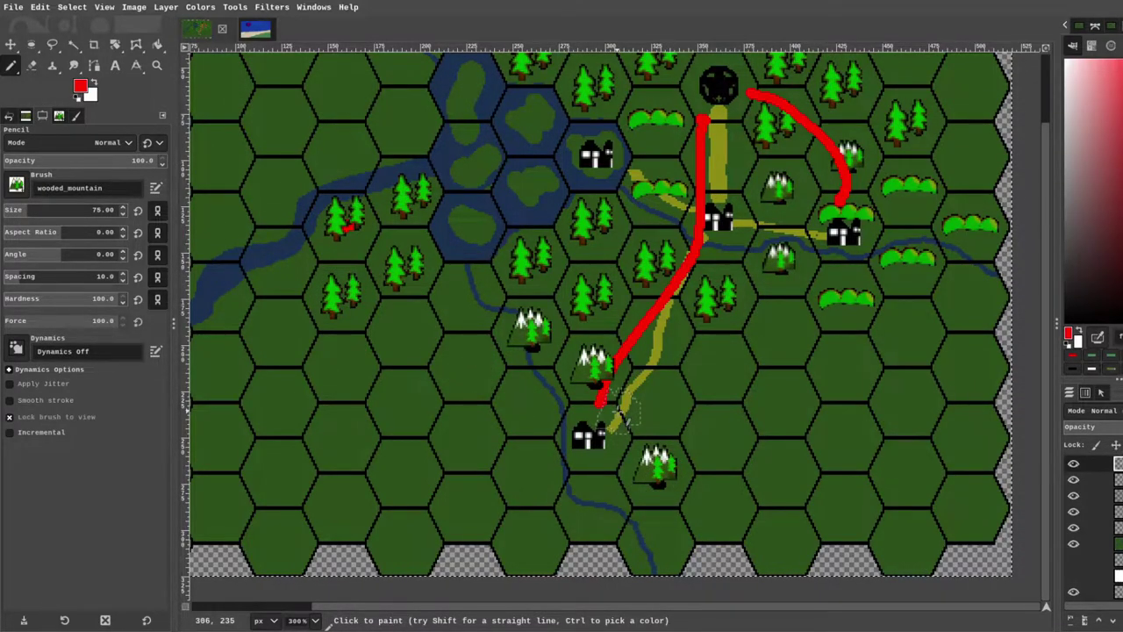
click(524, 404)
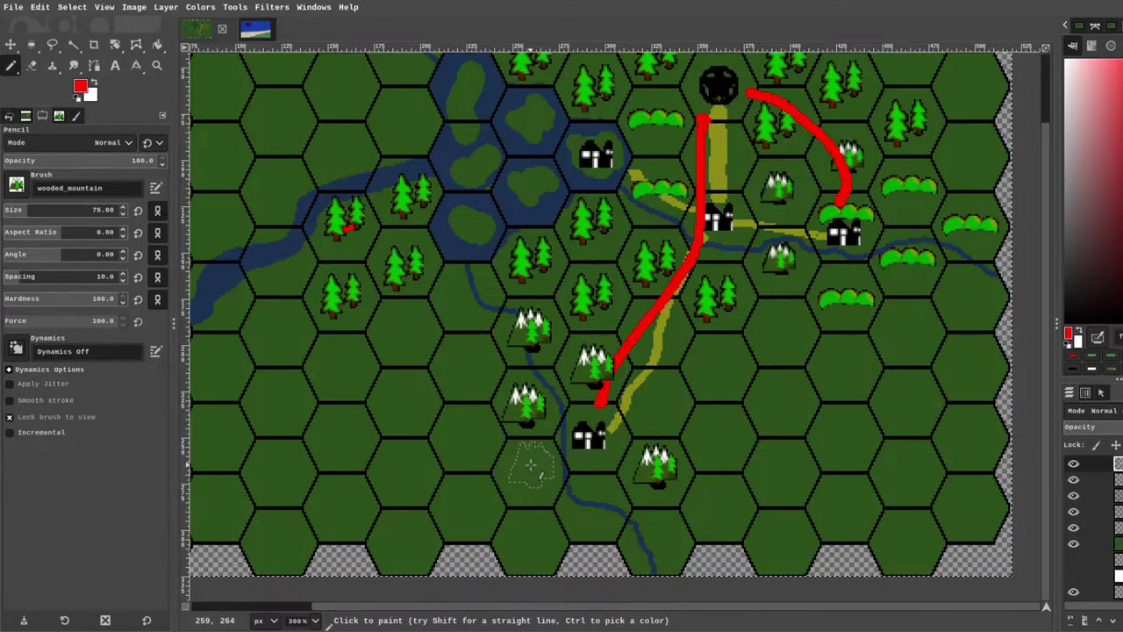
click(531, 465)
click(593, 505)
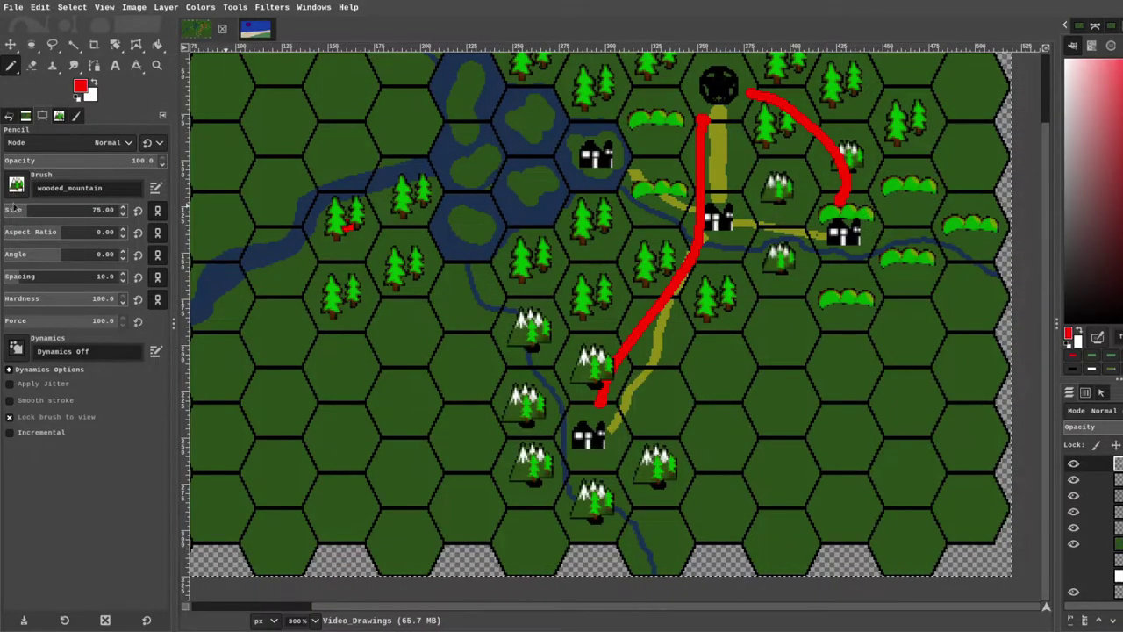
Step: Switch to the hills brush at size 75 and discard a too-small test stamp
key(period)
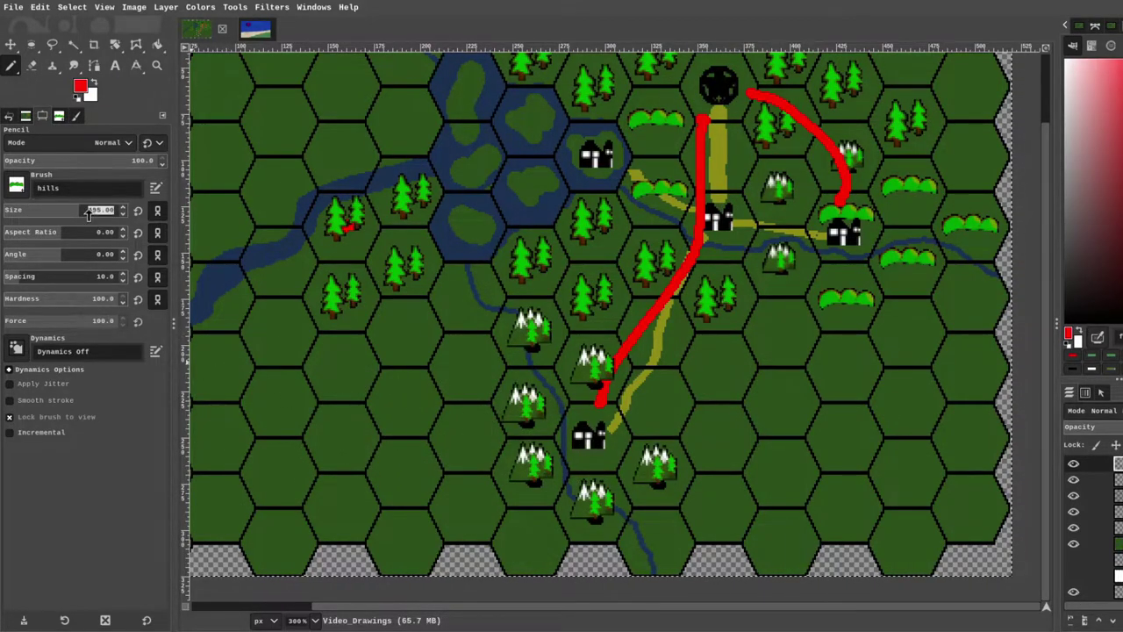
text(75)
key(Return)
click(466, 368)
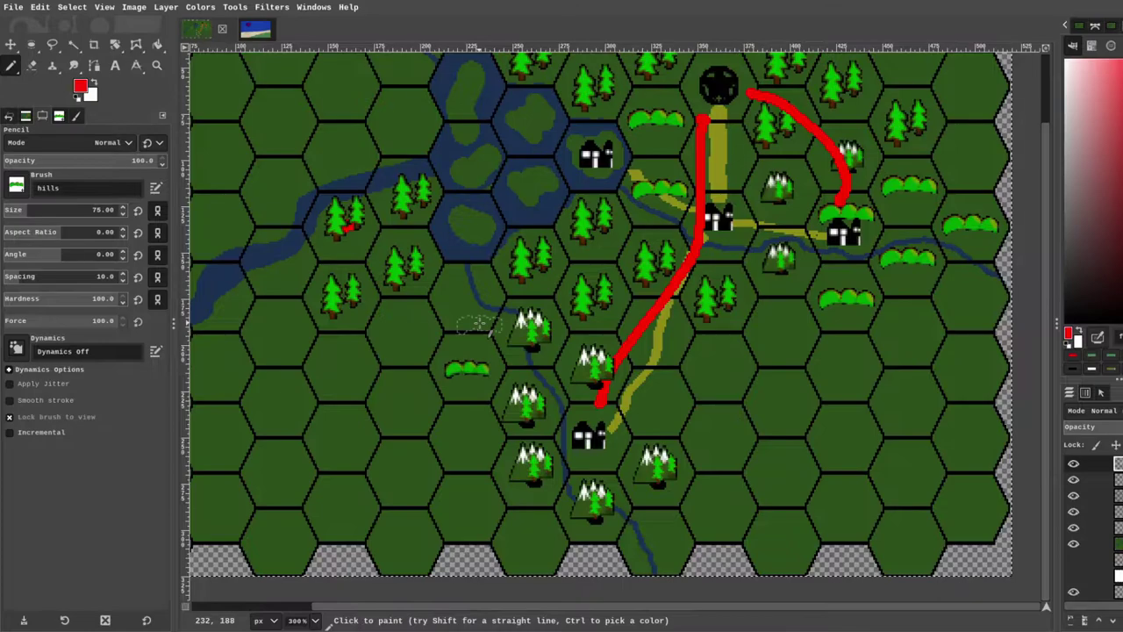
key(ctrl+z)
Step: Stamp hills symbols into six hexes west of the wooded mountains
scroll(66, 210, up, 10)
click(465, 309)
click(406, 339)
click(344, 360)
click(458, 359)
click(405, 399)
click(469, 436)
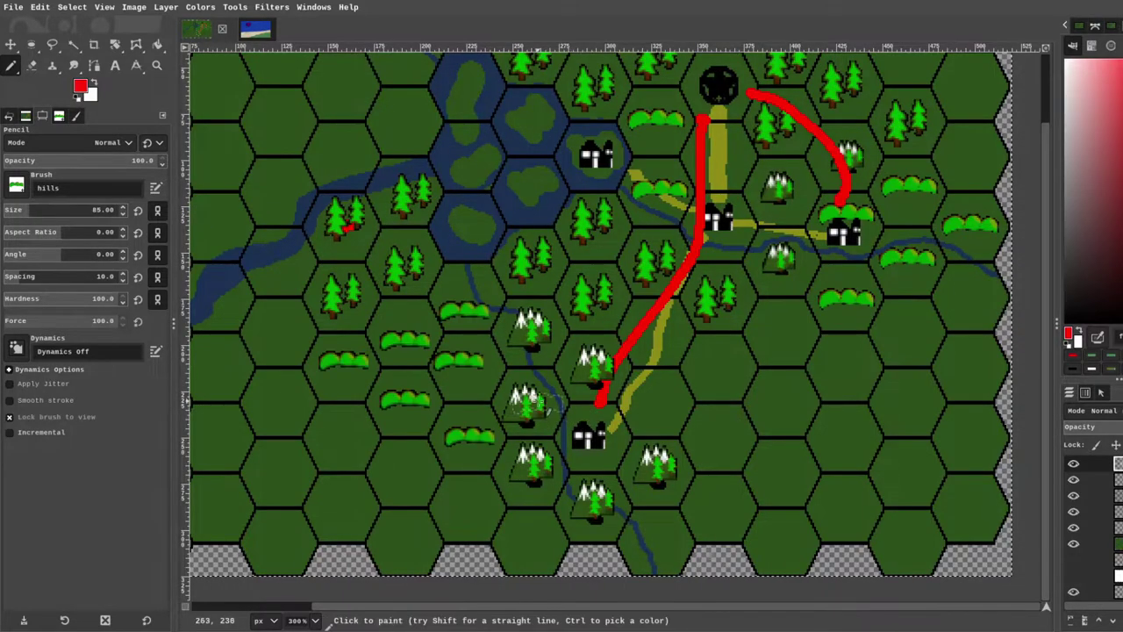
scroll(492, 421, up, 1)
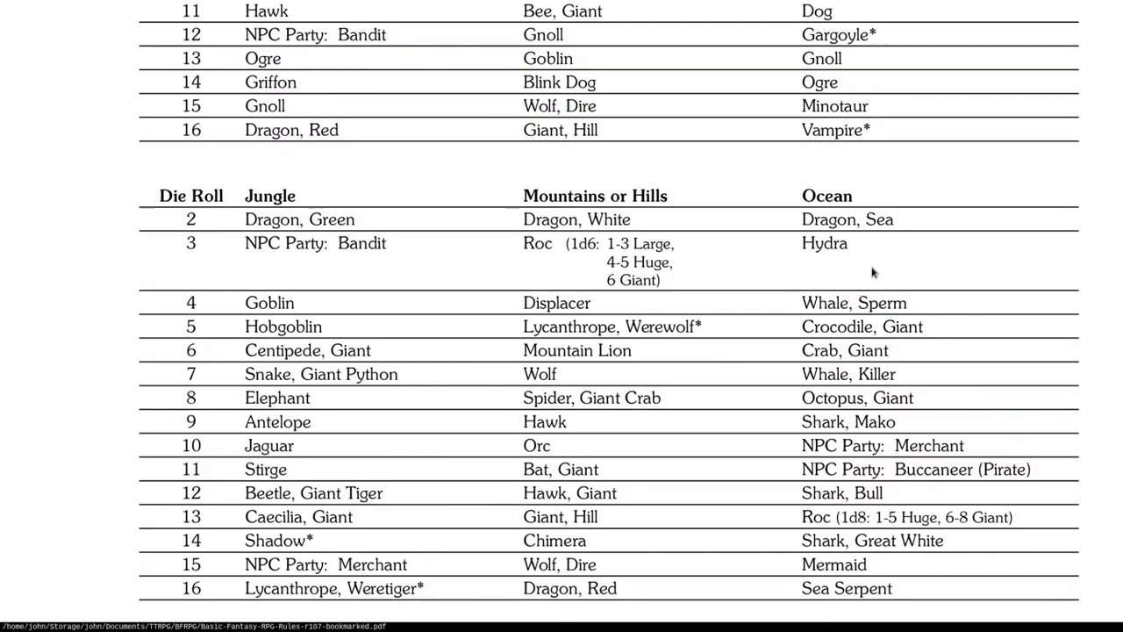
Step: Scroll the encounter tables down to River, Swamp and Woods, then leave the full-screen PDF
scroll(705, 223, up, 5)
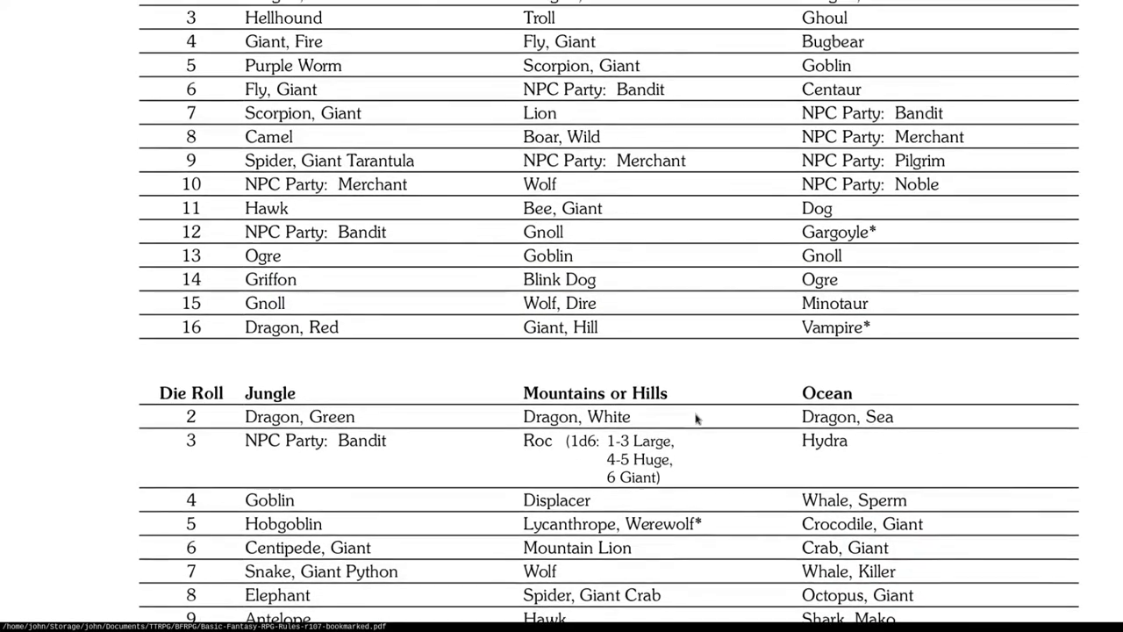
scroll(694, 423, up, 2)
scroll(561, 254, down, 5)
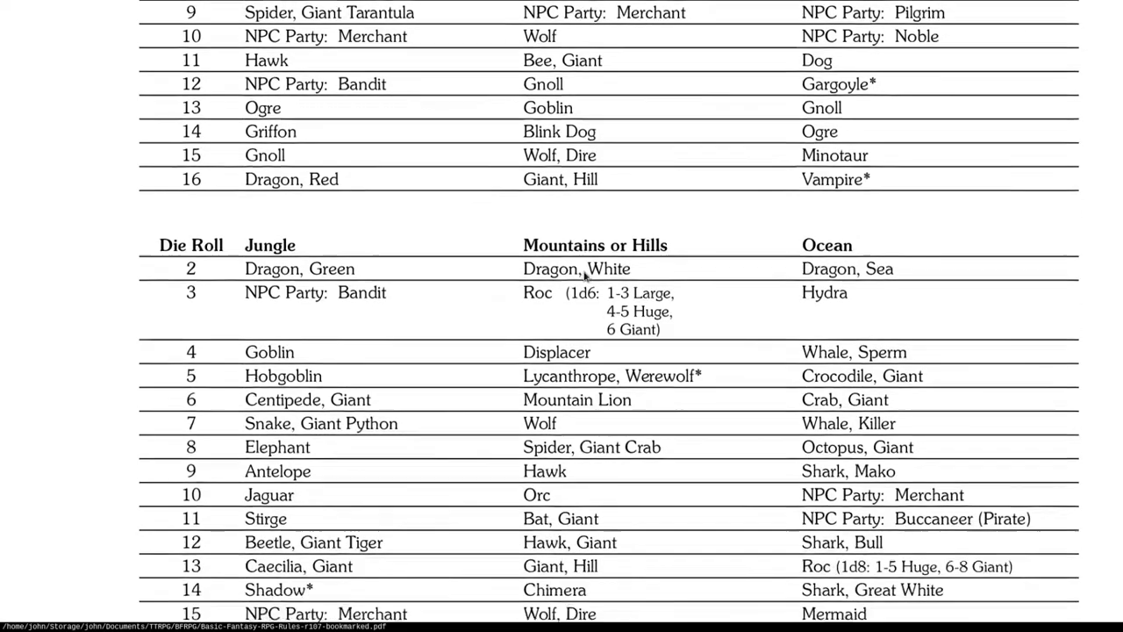
scroll(585, 275, down, 3)
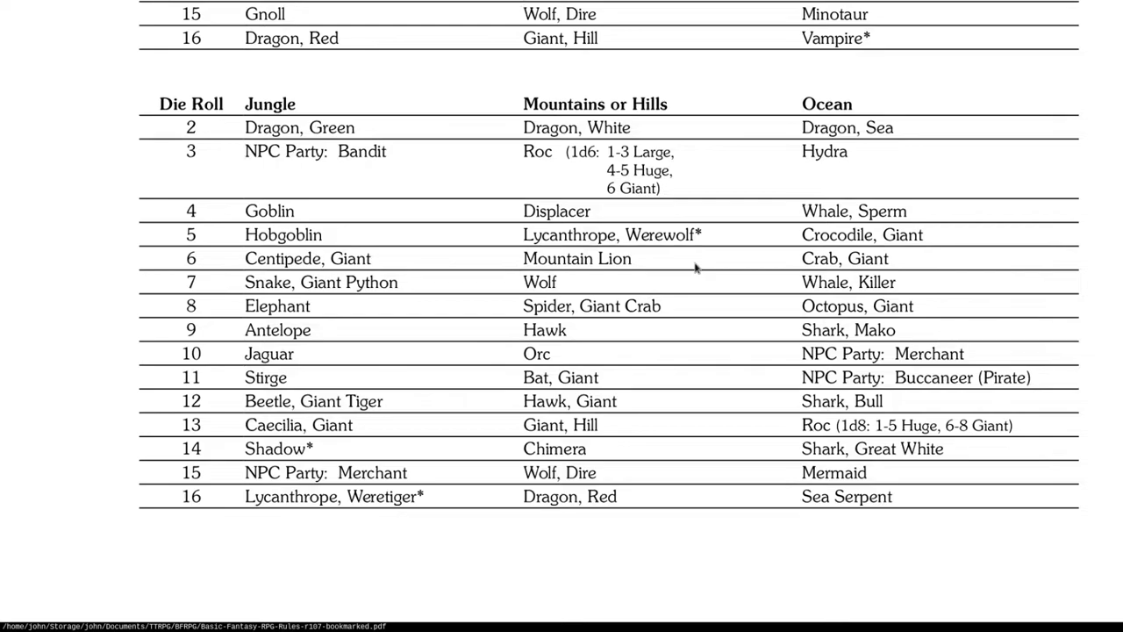
scroll(696, 274, down, 1)
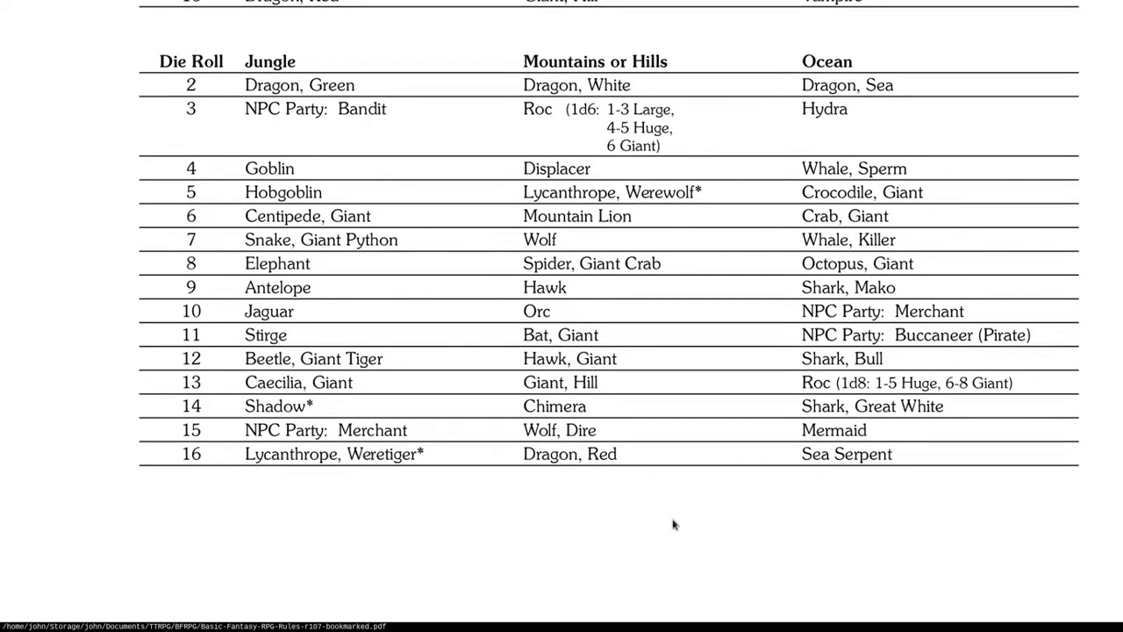
scroll(862, 380, down, 3)
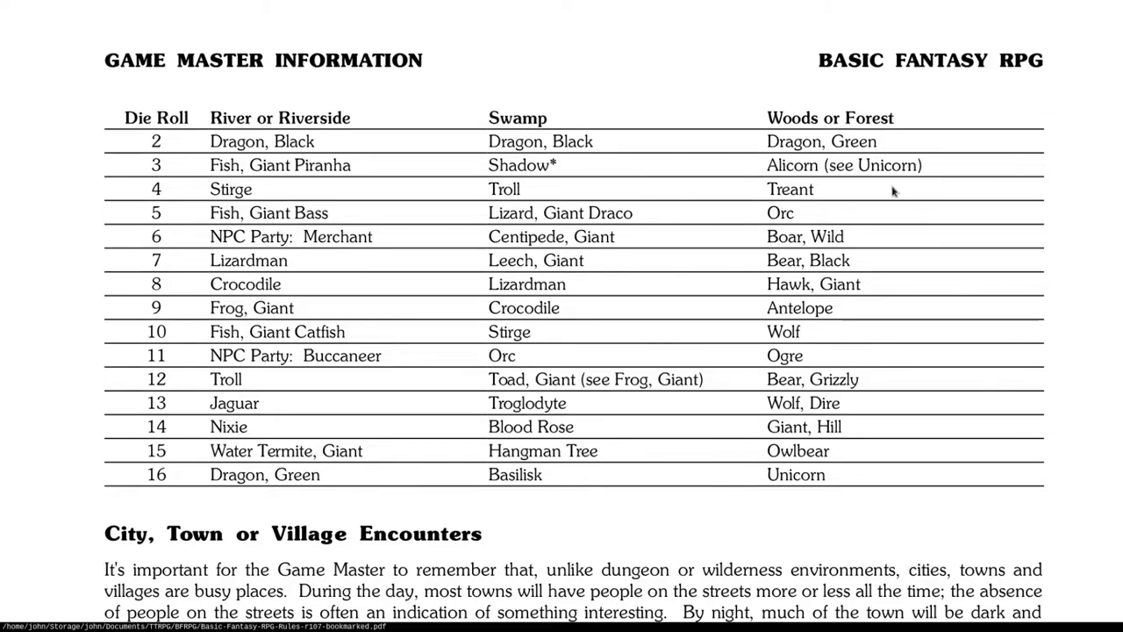
drag(893, 192, 872, 236)
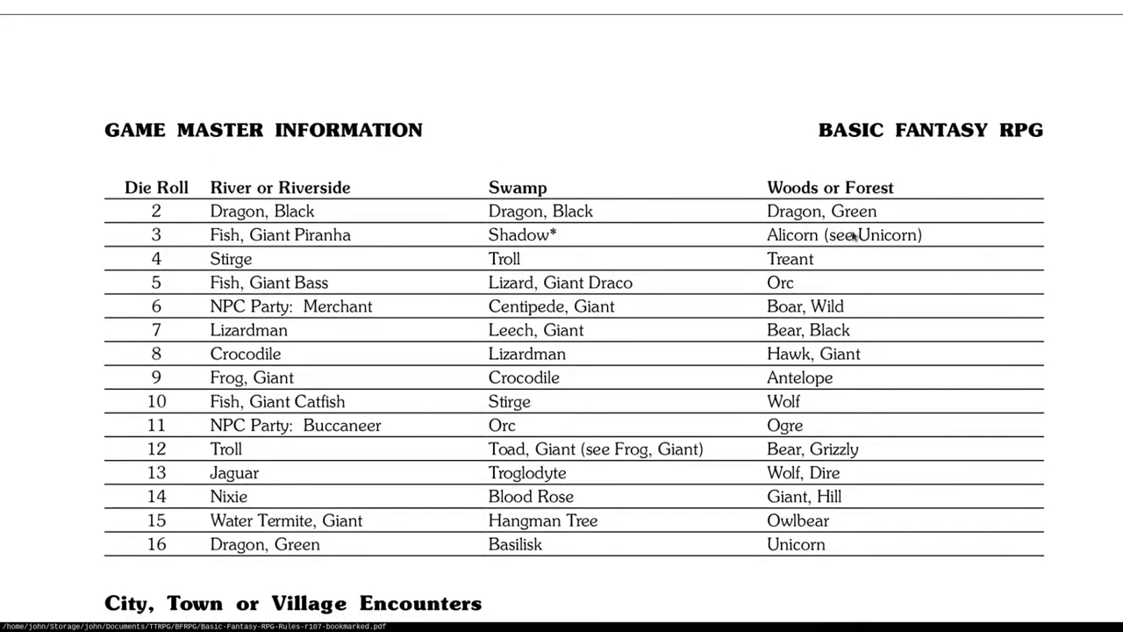
key(alt+Tab)
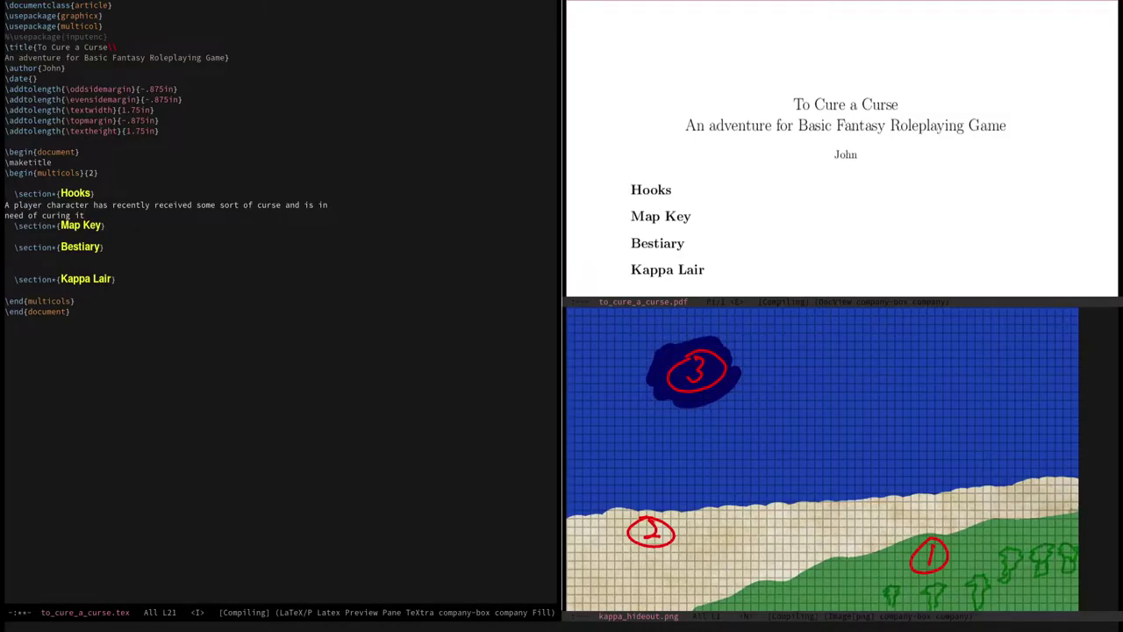
Step: Leave insert mode, move down a line, and append '. This could ran' to the Hooks paragraph
key(Escape)
text(kea or beloved npc)
key(Escape)
key(j)
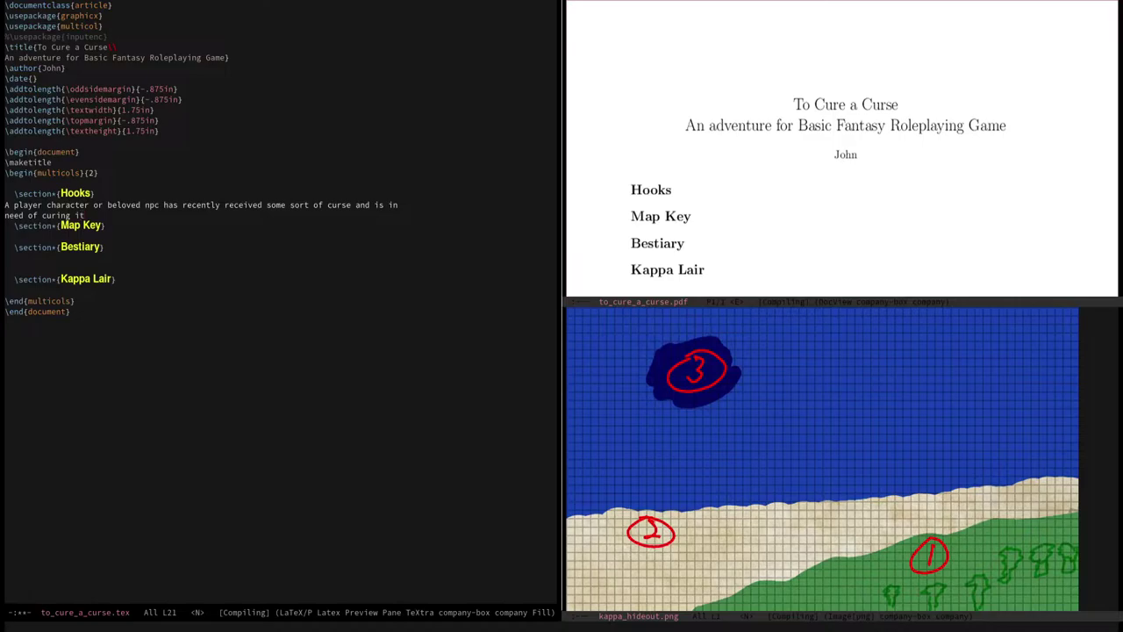
text(a. This could ran)
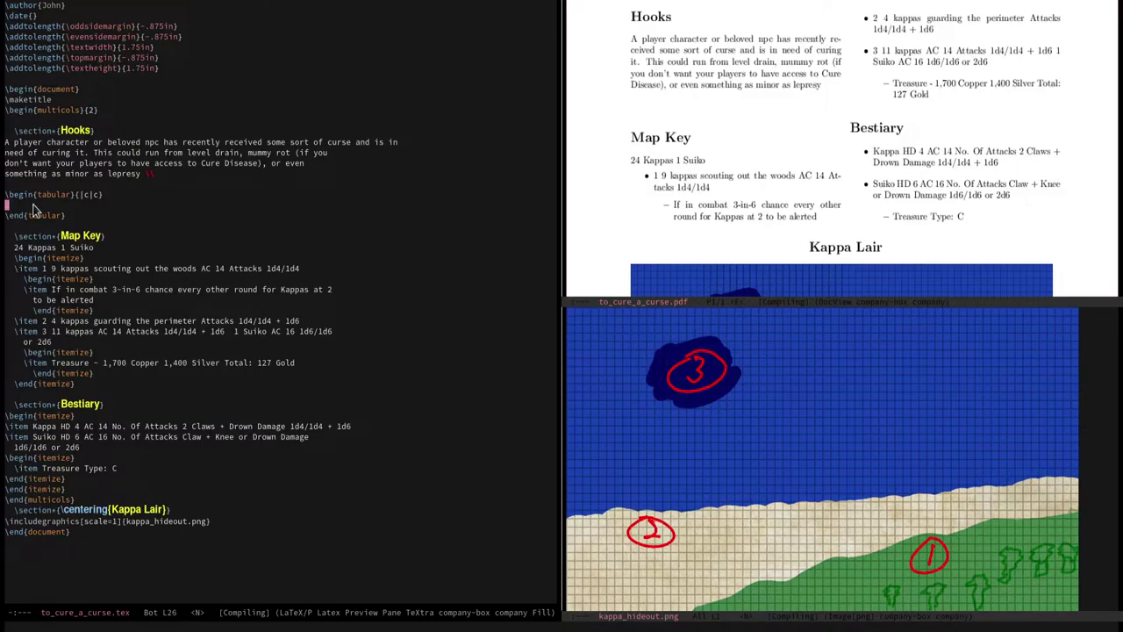
Step: After an undo, fill the remaining hook rows with Local alchemist, Local jeweler and Mayor
key(u)
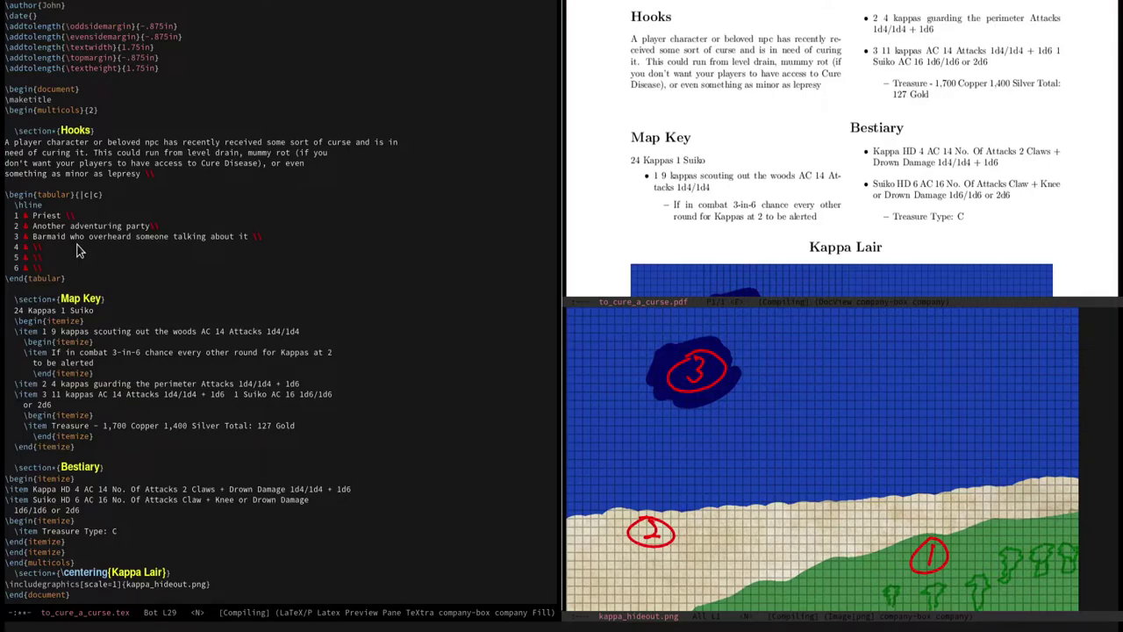
click(149, 227)
key(Down)
key(Down)
text(Local alchemist)
key(Escape)
key(Down)
text(Local jeweler)
key(Escape)
key(Down)
text(Mayor)
key(Escape)
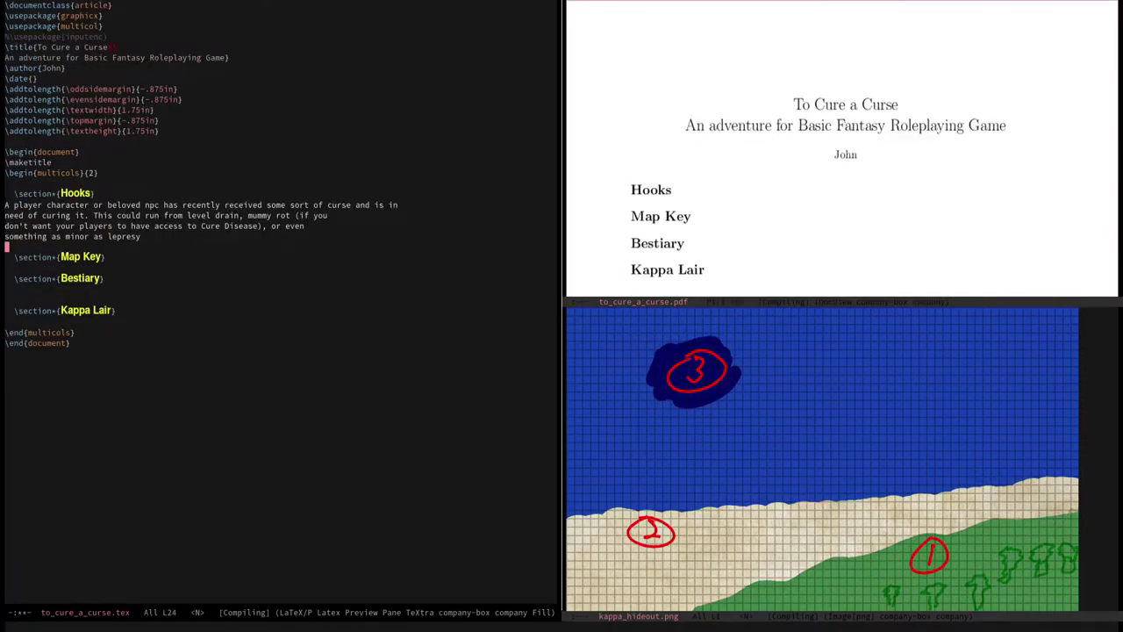
Step: Add a three-item itemize list (1, 2, 3) under Map Key and show kappas_and_suikos.pdf alongside
key(j)
key(j)
key(l)
key(k)
key(l)
key(w)
key(w)
key(w)
key(w)
key(w)
key(w)
key(o)
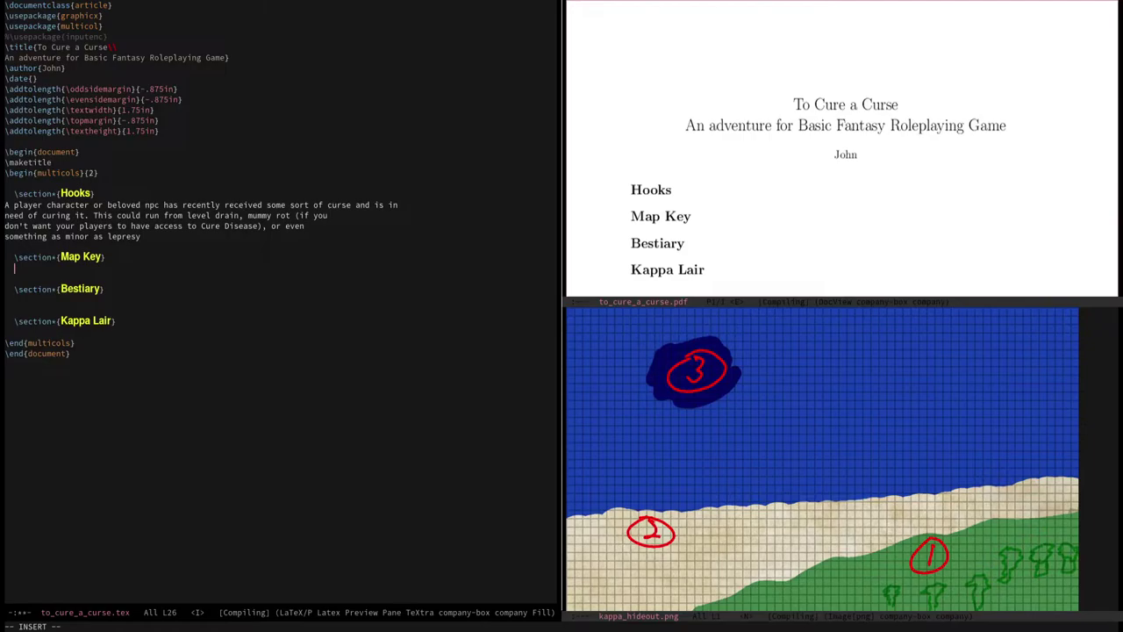
key(Escape)
key(p)
key(k)
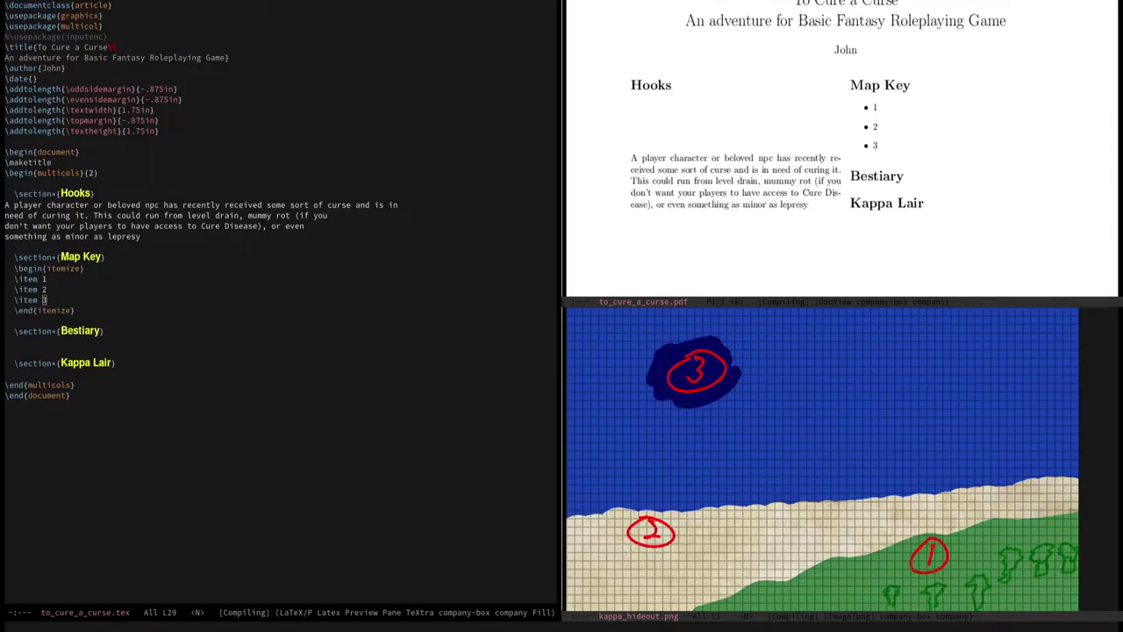
key(ctrl+x)
key(b)
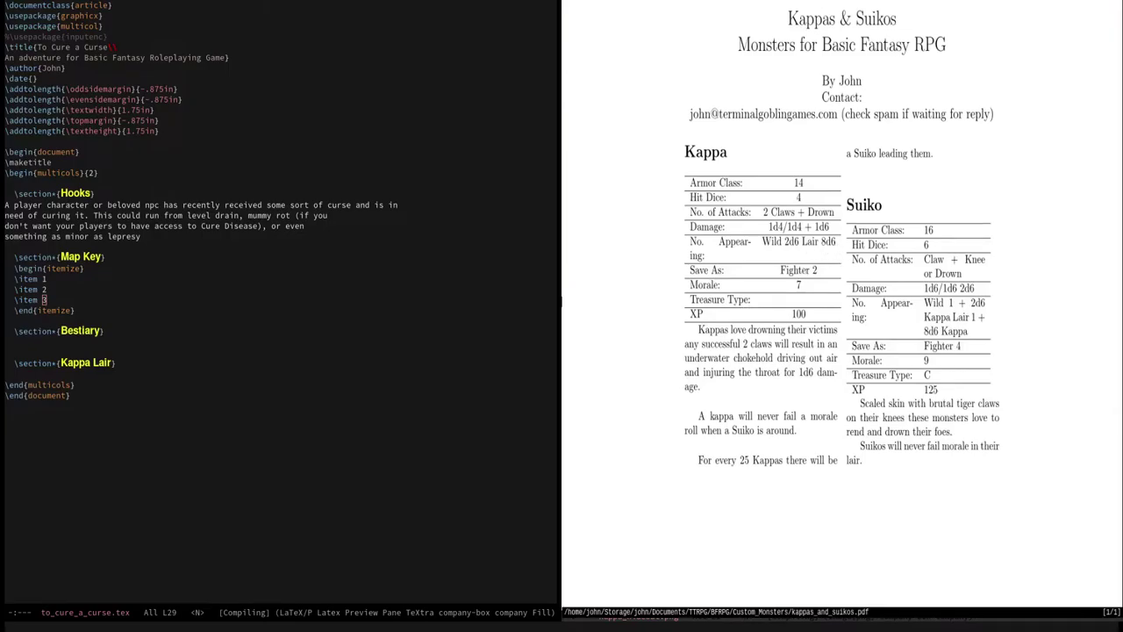
Step: Add a '24 Kappas' line below the Map Key heading
click(146, 258)
key(Return)
text(24 Kappas)
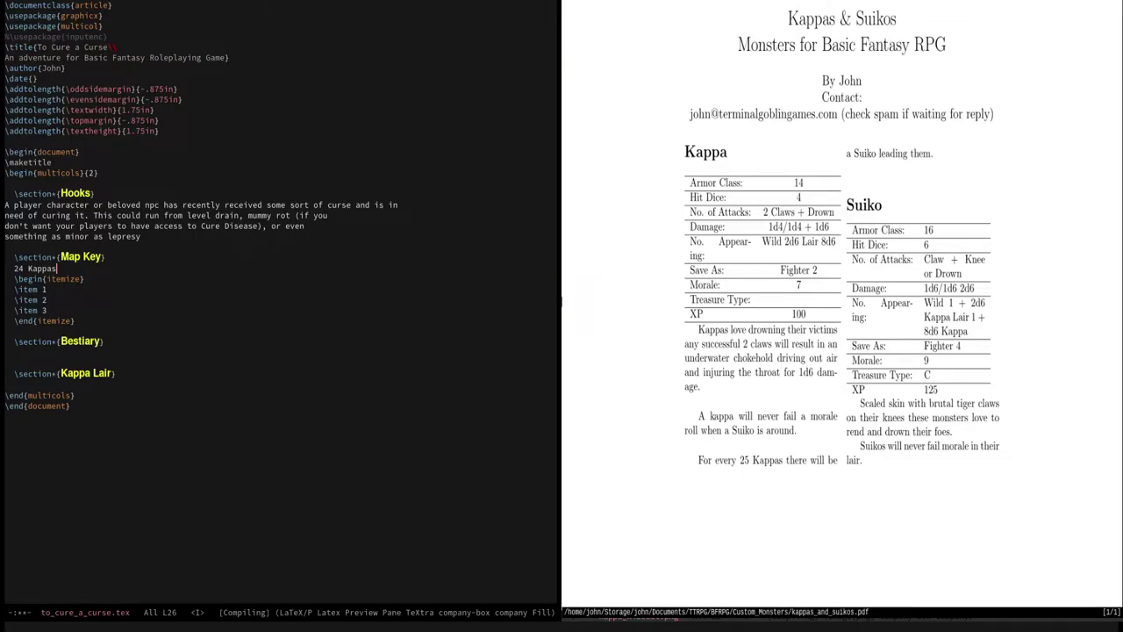
Step: Describe item 1 as '9 kappas scouting out the woods AC 14 Attacks 1d4/1d4'
click(74, 294)
text(9 kappas scouting out the woods AC 14 Attacks 1d4/1d4)
key(Escape)
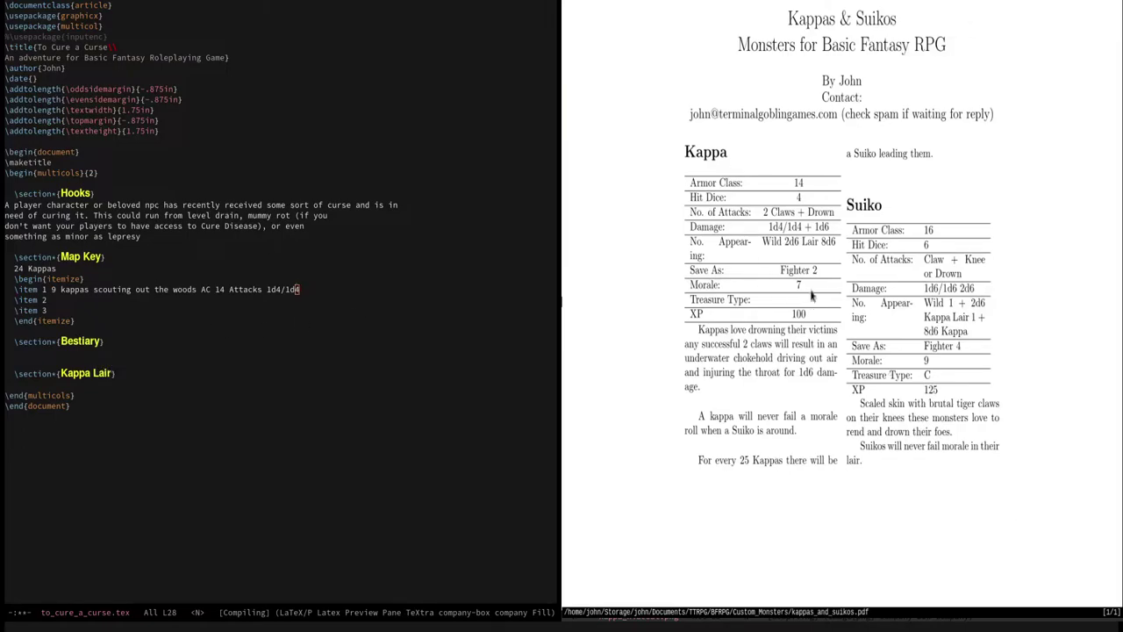
Step: Describe Map Key item 2 as '4 kappas guarding the perimeter'
text(jA)
text(4 kappas guarding the perimeter)
key(Escape)
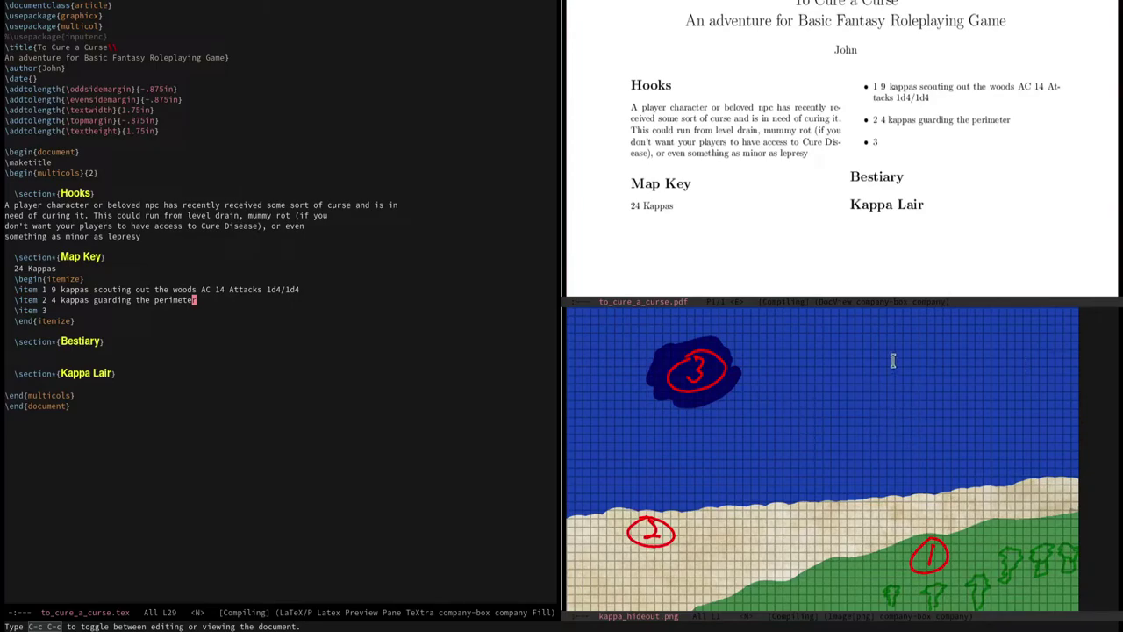
Step: Fill item 3 with '11 kappas AC 14 Attacks 1d4/1d4 + 1d6' and '1 Suiko AC 16 1d6/1d6 + 2d6'
click(96, 312)
key(a)
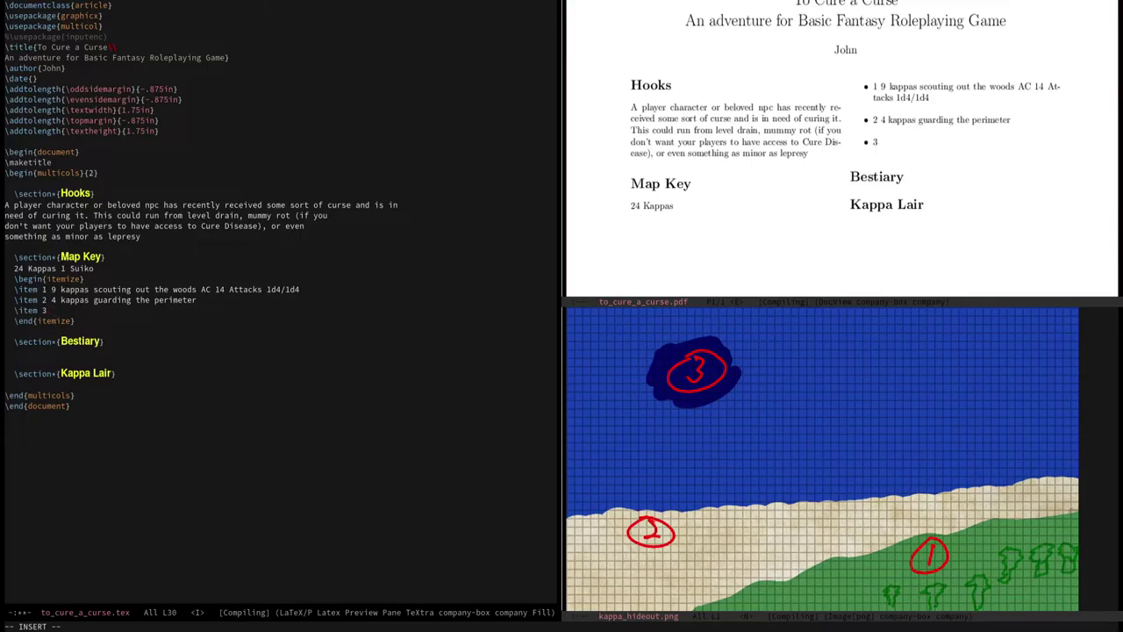
text(11 kappas AC 14 Attacks 1d4/1d4 + 1d6  1 Suiko AC 16)
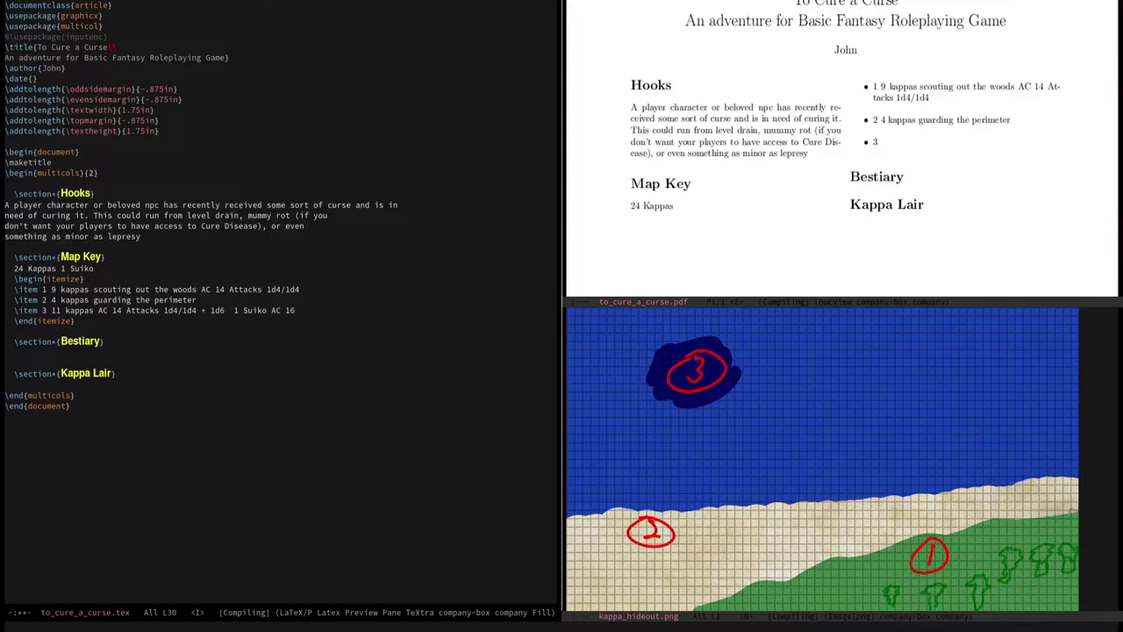
text( 1d6/1d6 + 2d6)
key(Escape)
Step: Append 'Attacks 1d4/1d4 + 1d6' to the end of item 2
key(k)
key(shift+a)
text(Attacks 1d4/1d4 + 1d6)
key(Escape)
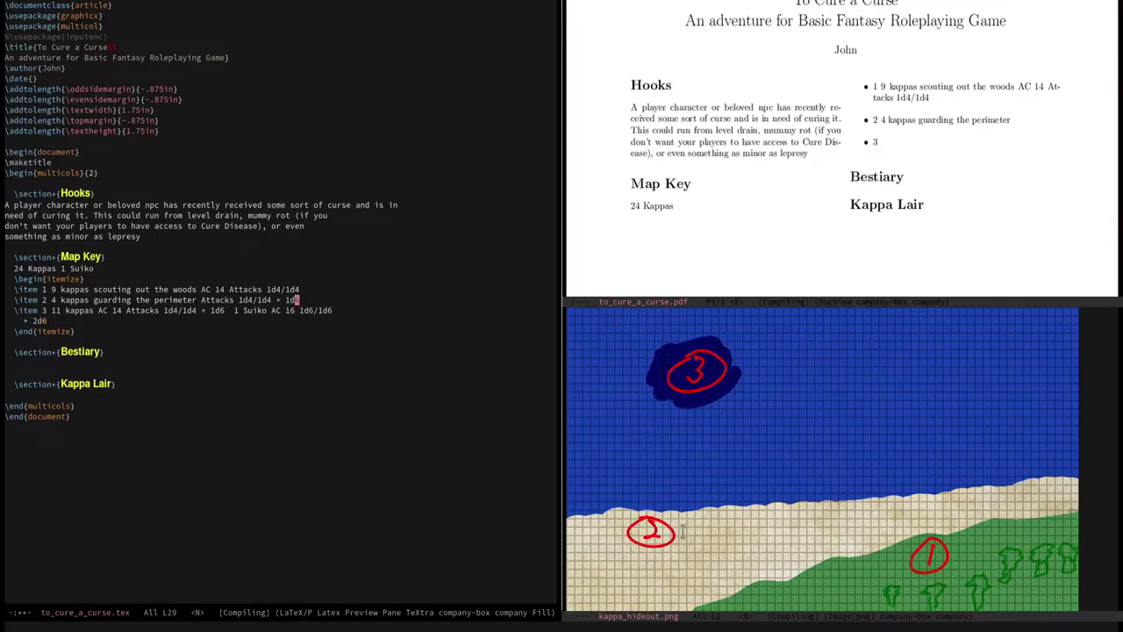
key(j)
key(j)
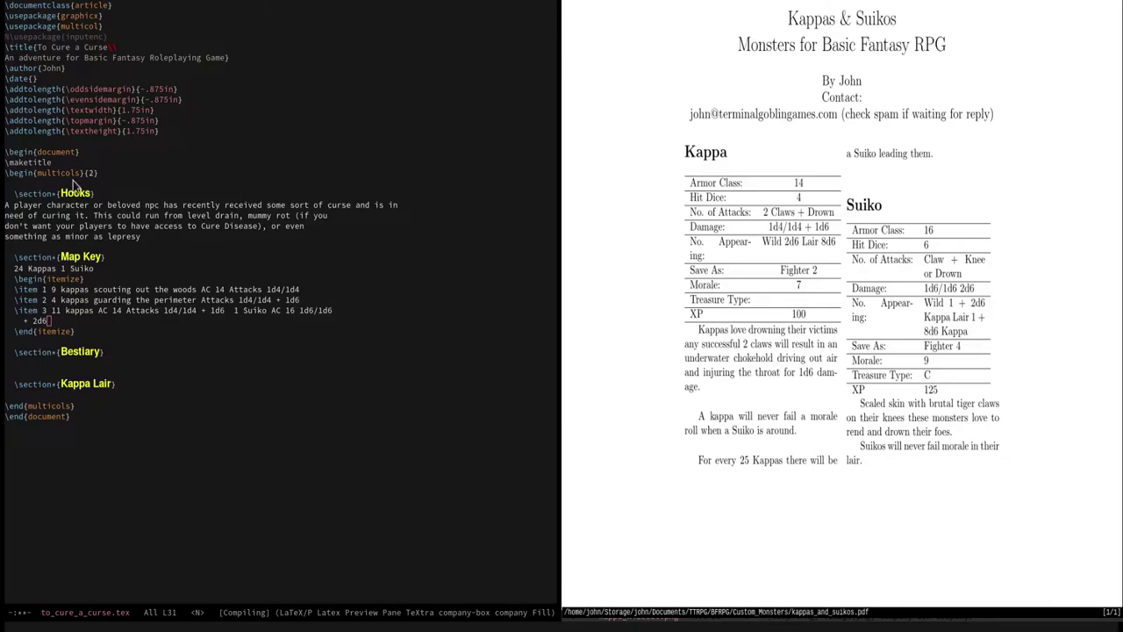
Step: Switch to workspace 2, showing the Basic Fantasy Type C treasure generator
key(super+2)
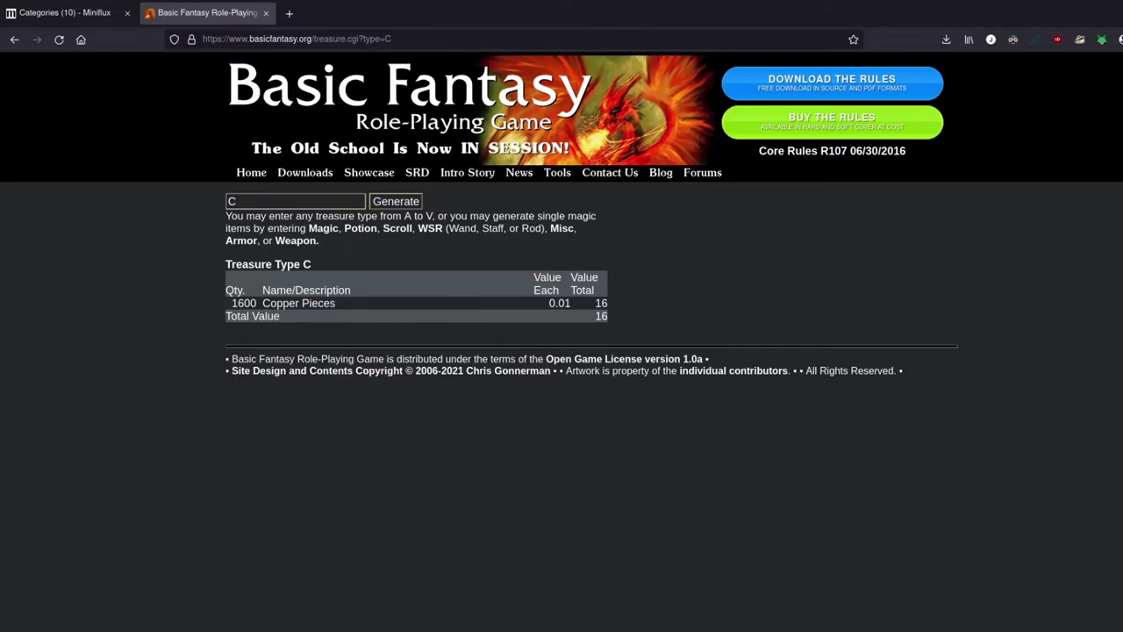
Step: Reroll Type C treasure, getting 1700 copper and 1100 silver worth 127 total
click(386, 205)
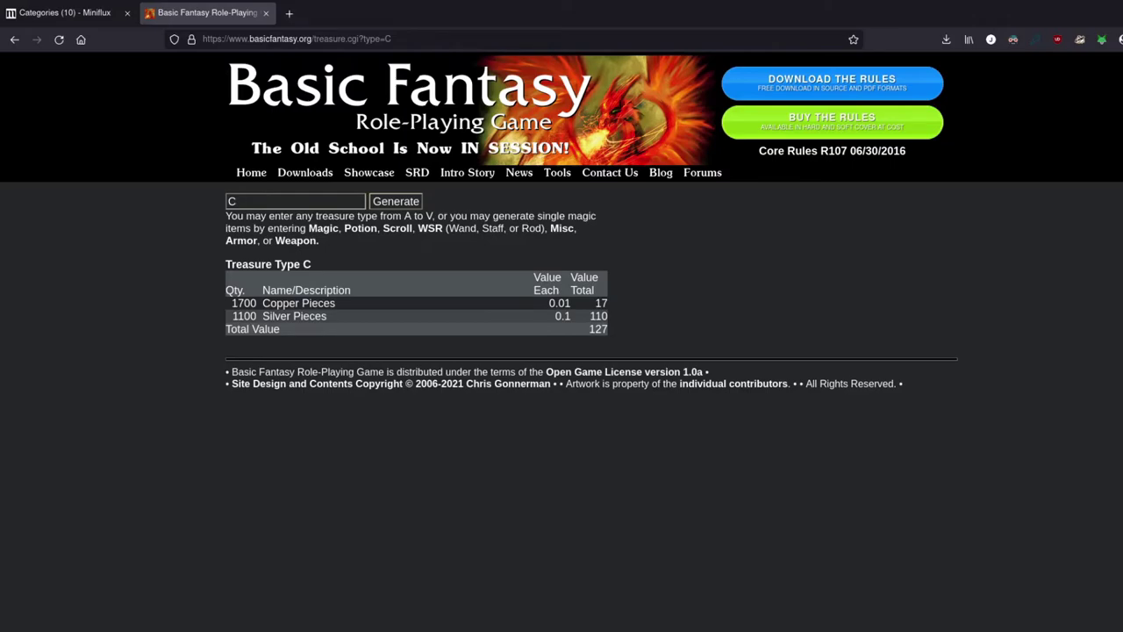
Step: Back in Emacs, start a nested itemize list under the first Map Key item
key(alt+Tab)
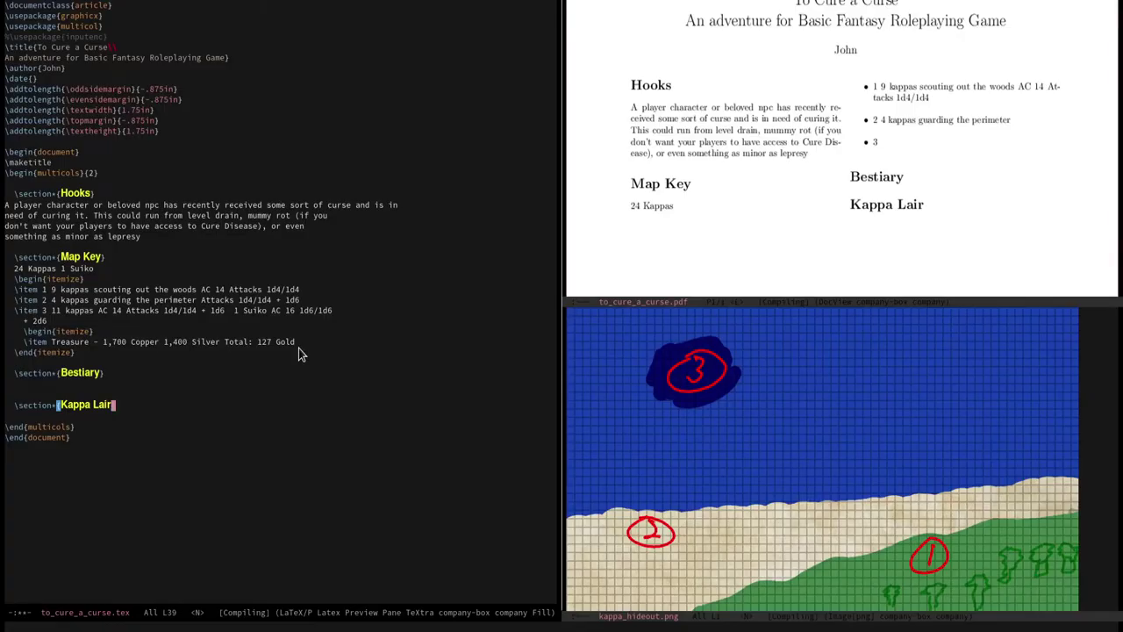
click(238, 369)
key(A)
key(Return)
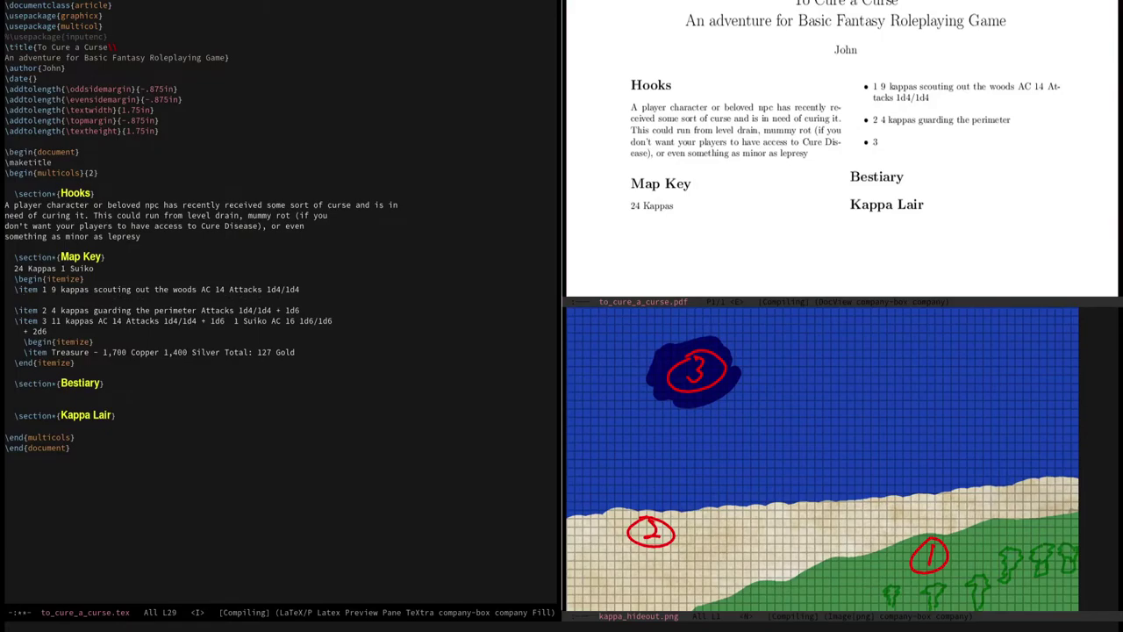
text(/begin{itemize})
key(alt+Return)
Step: Write the nested item 'If in combat 3-in-6 chance', correcting 2-in-6 to 3-in-6
text(If fought)
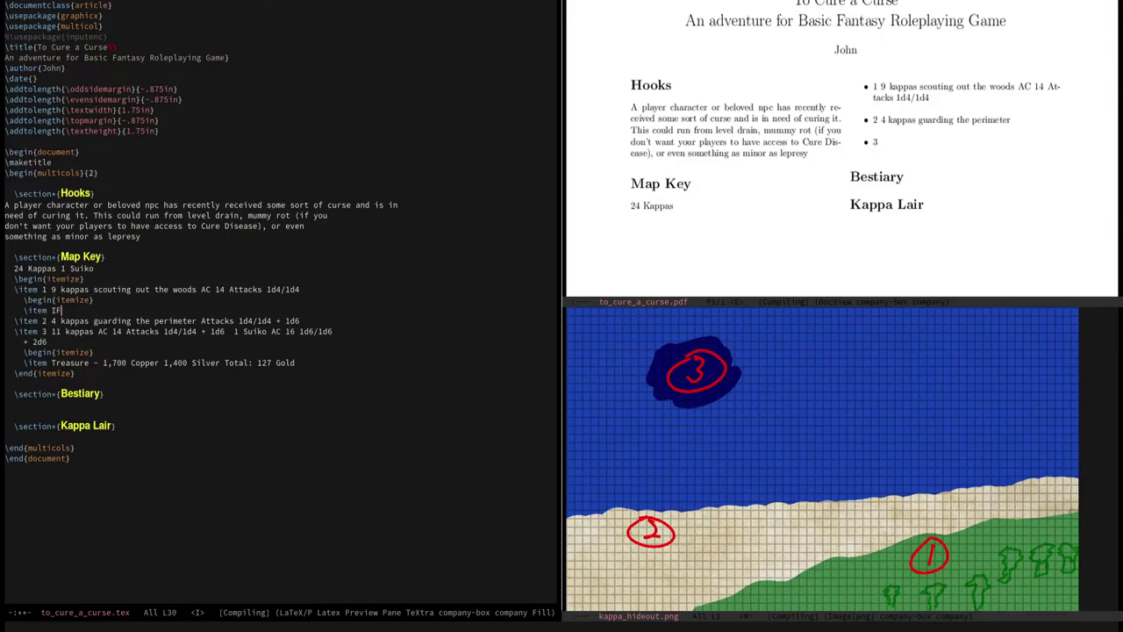
key(BackSpace)
key(BackSpace)
key(BackSpace)
key(BackSpace)
key(BackSpace)
key(BackSpace)
text(in combat 2-in-6 chance)
key(Escape)
key(b)
key(b)
key(b)
key(b)
key(b)
key(b)
text(r3)
key(dollar)
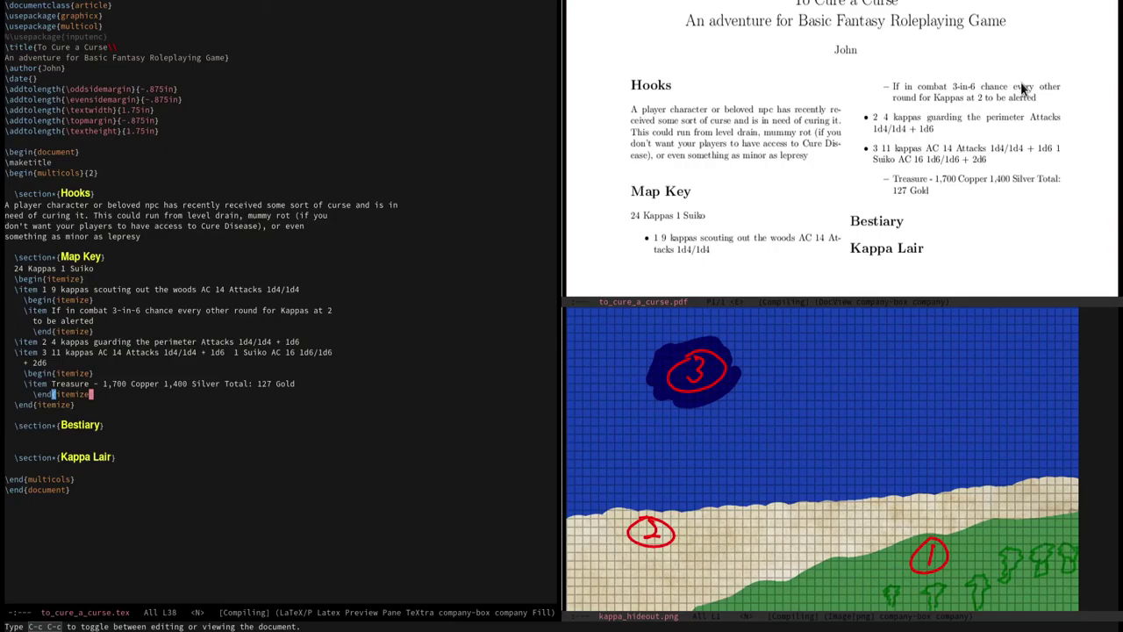
Step: Place the cursor on the blank line directly below the Bestiary heading
click(162, 451)
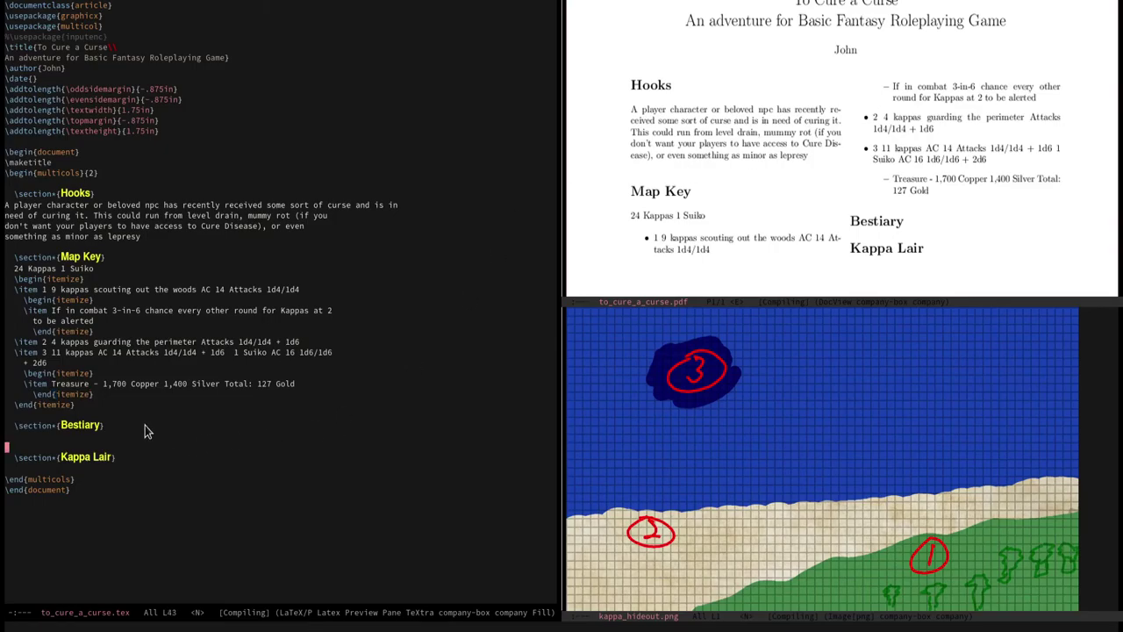
click(79, 439)
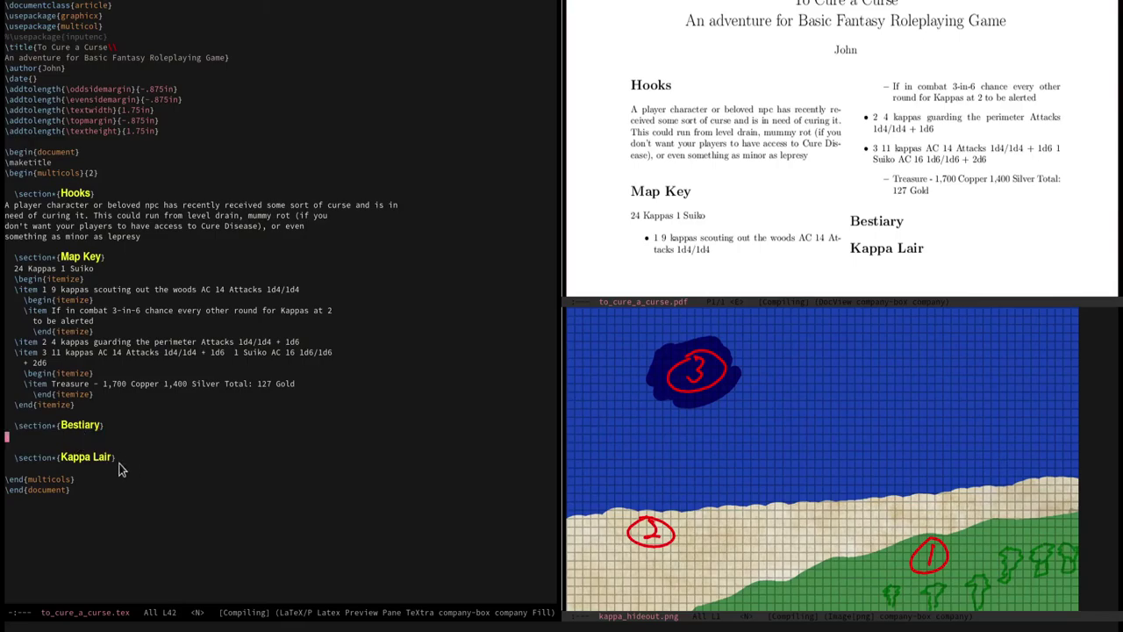